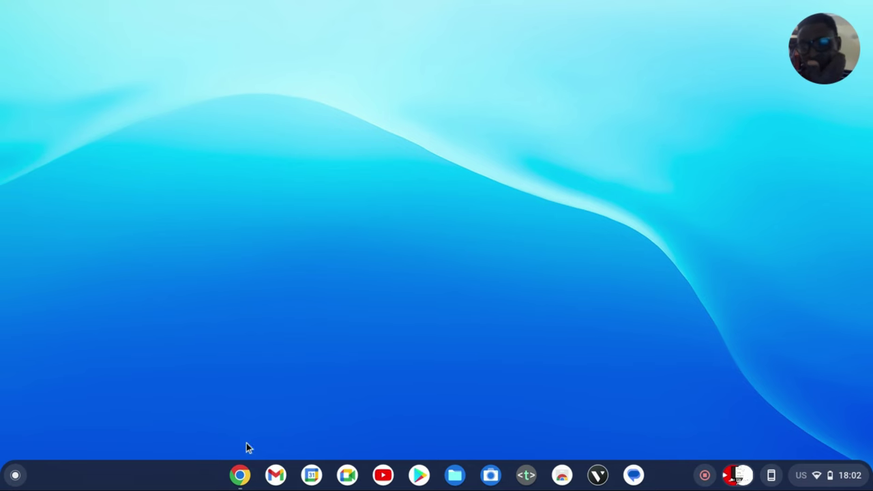
Switch to Chrome and look over the open YouTube channel's home page.
left_click(242, 475)
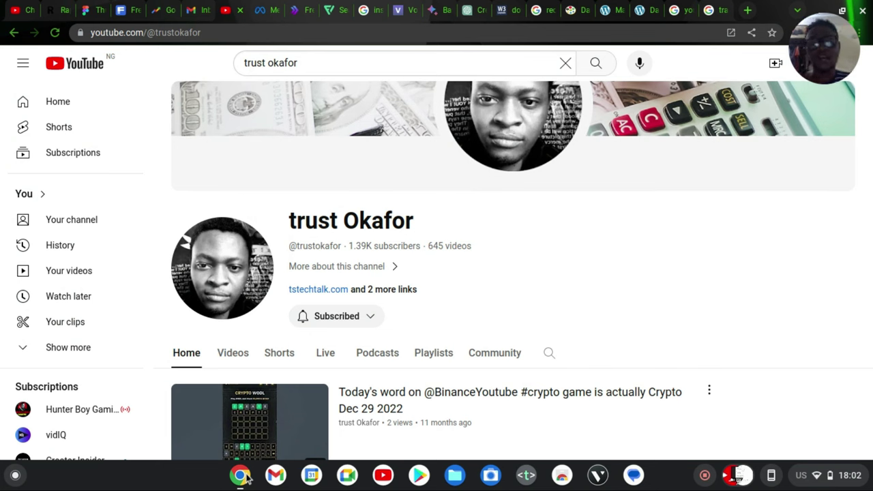
key("super")
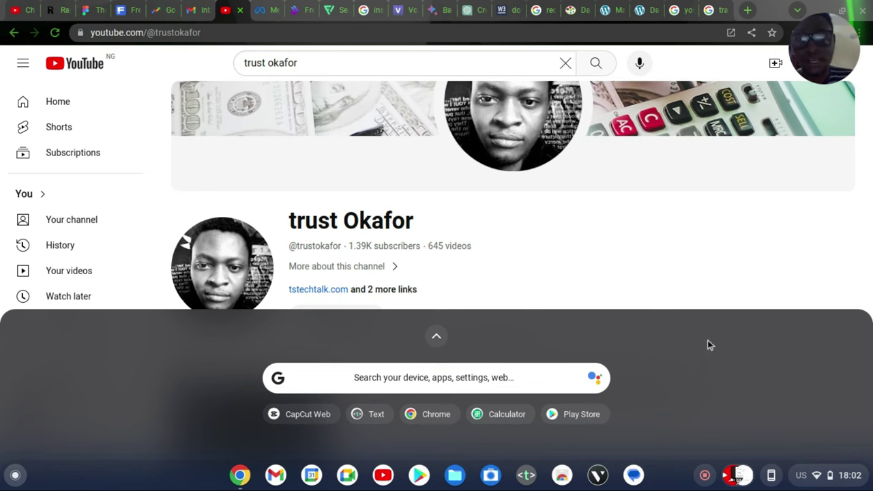
left_click(676, 234)
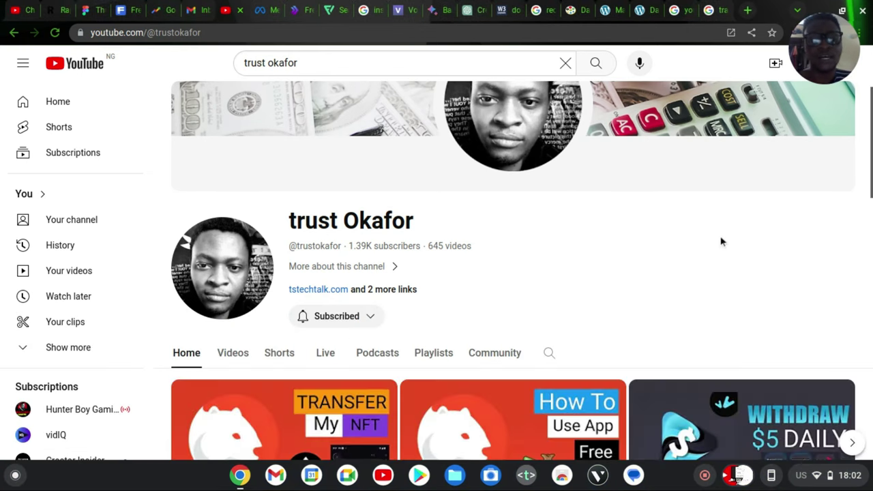
scroll(720, 241, "down", 8)
scroll(721, 241, "up", 10)
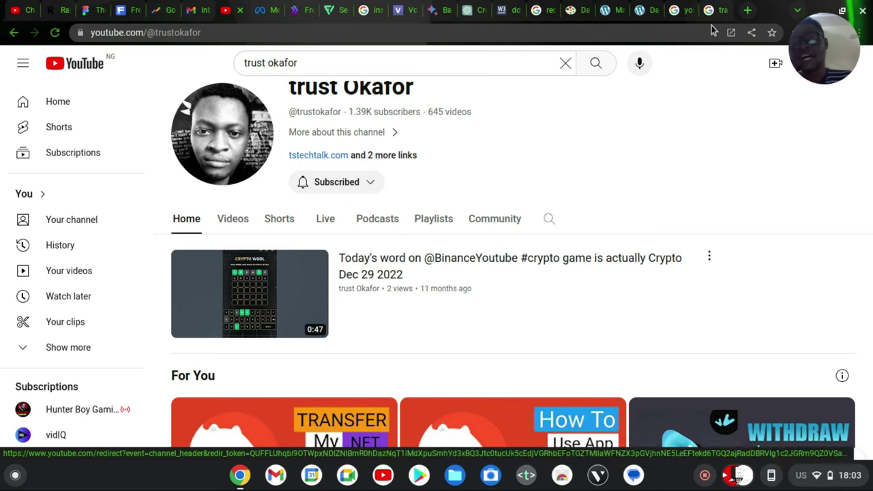
Open the channel's linked website tstechtalk.com, check the YouTube Studio and RapidTags pages, and return to the YouTube channel page.
left_click(319, 157)
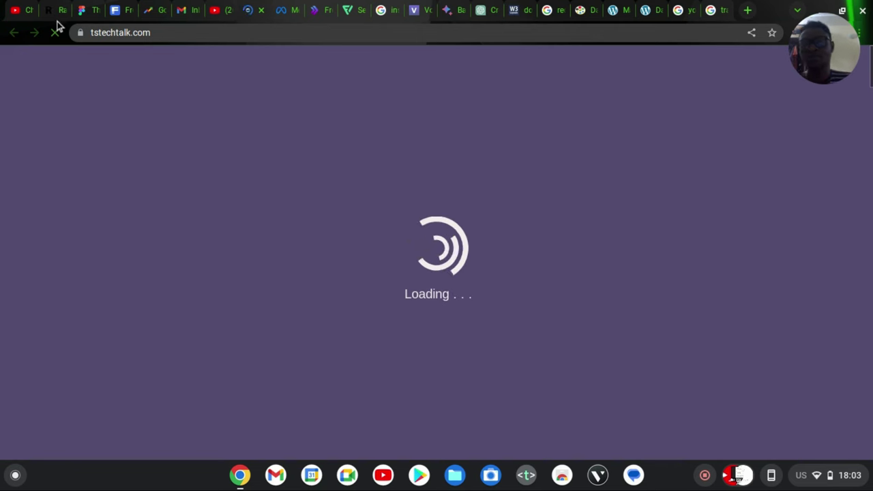
left_click(22, 9)
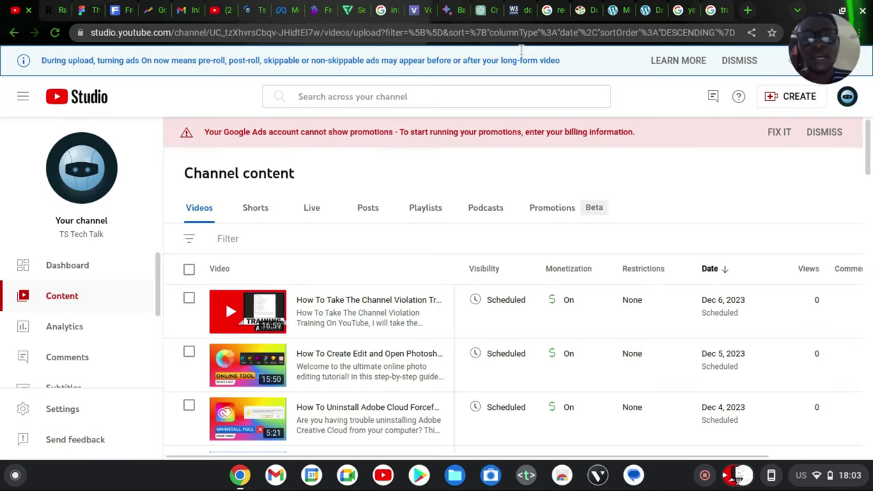
left_click(56, 10)
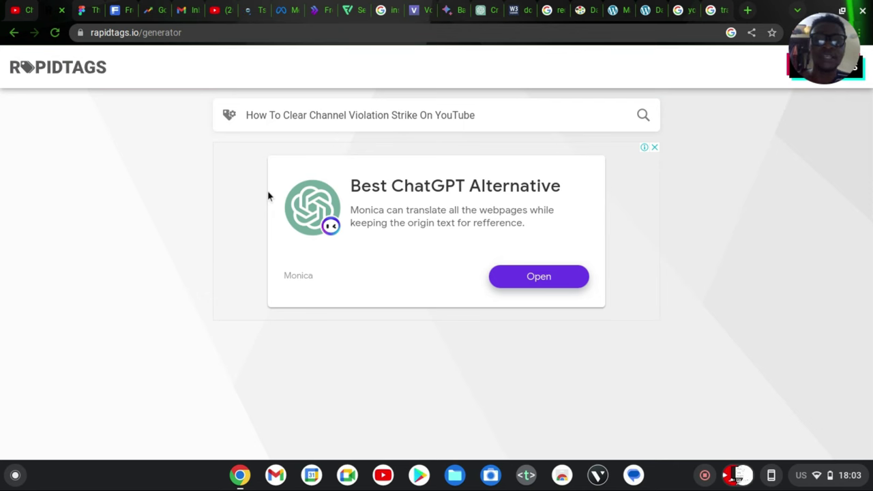
left_click(253, 10)
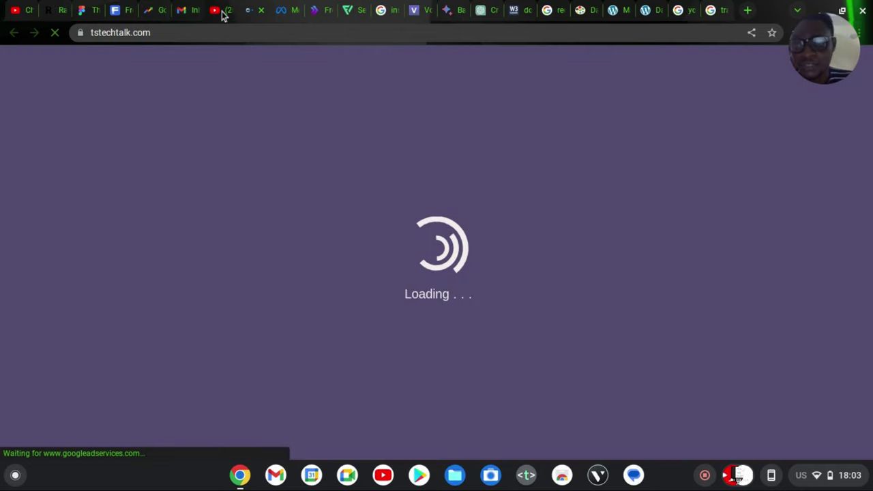
left_click(223, 12)
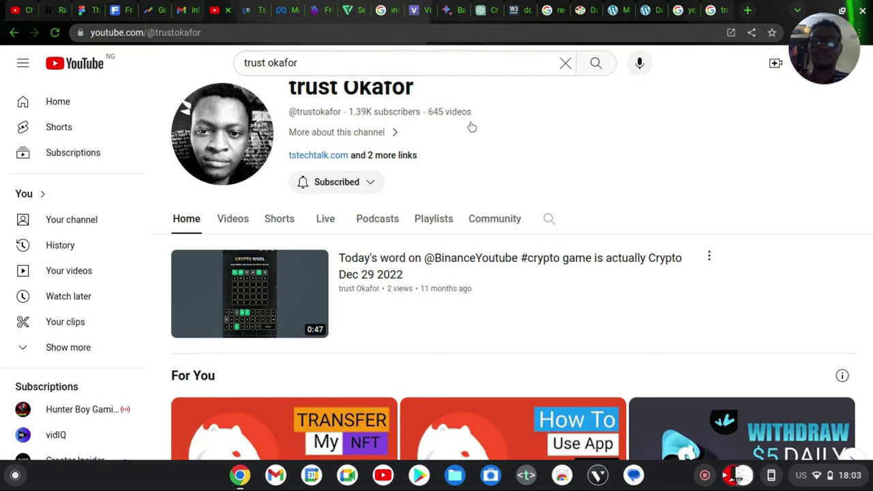
View the channel's About information with its links and channel details, and close it.
left_click(393, 134)
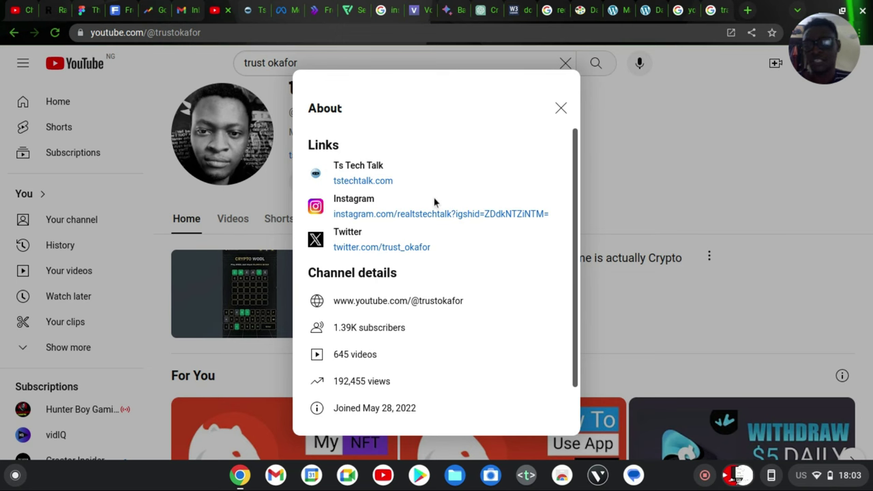
scroll(502, 293, "down", 1)
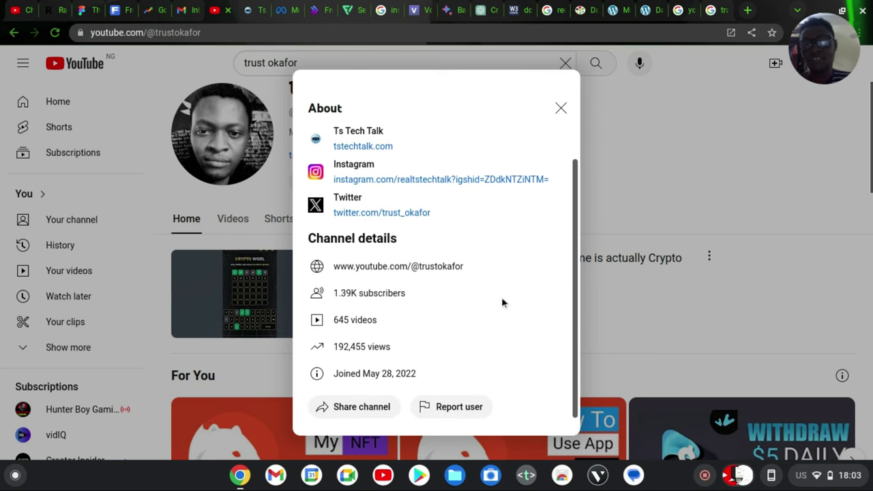
left_click(616, 179)
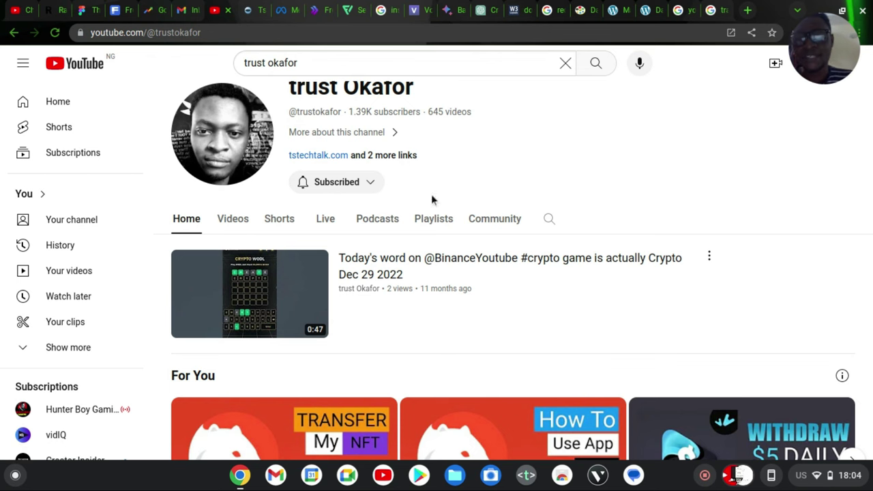
Examine the sections on the channel's home page, from For You and Popular videos to My Channel, Videos and Shorts.
scroll(444, 238, "down", 3)
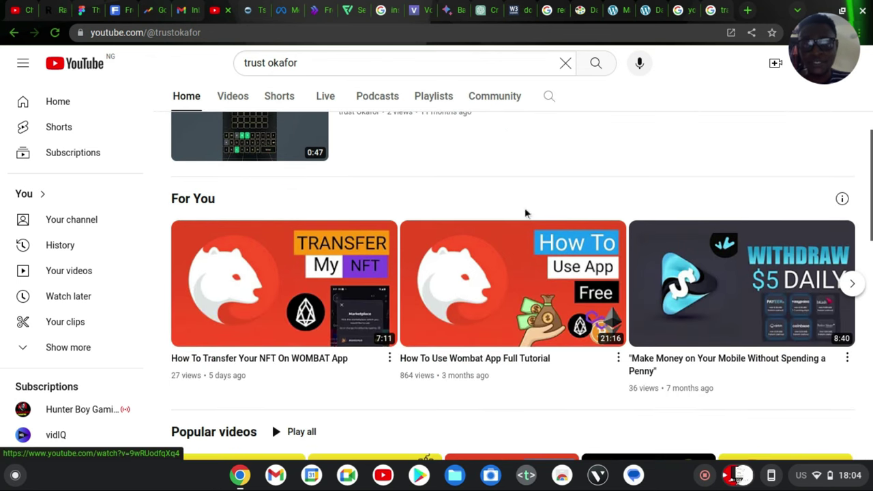
scroll(526, 214, "up", 1)
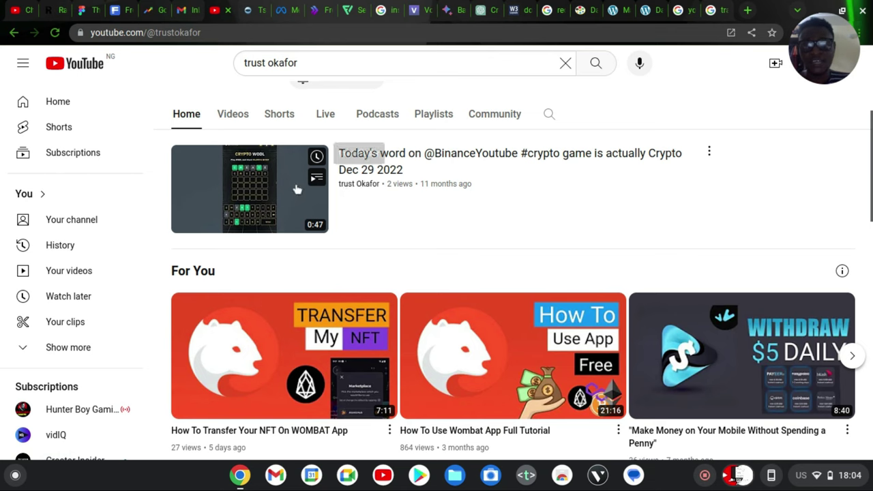
scroll(432, 172, "up", 1)
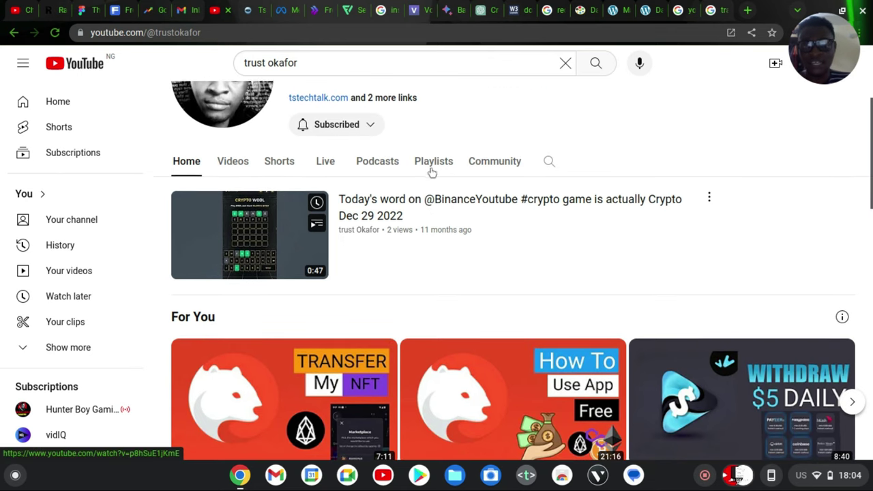
scroll(456, 240, "down", 3)
scroll(286, 309, "up", 1)
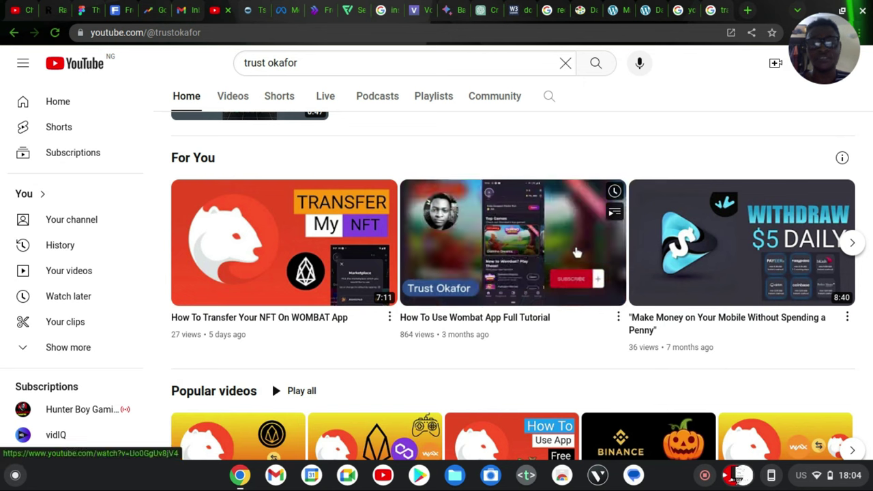
scroll(715, 281, "down", 3)
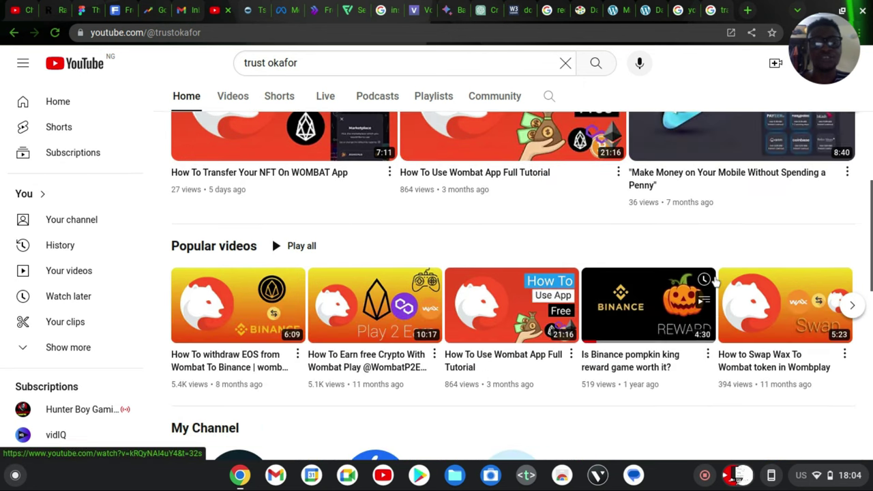
scroll(657, 327, "down", 10)
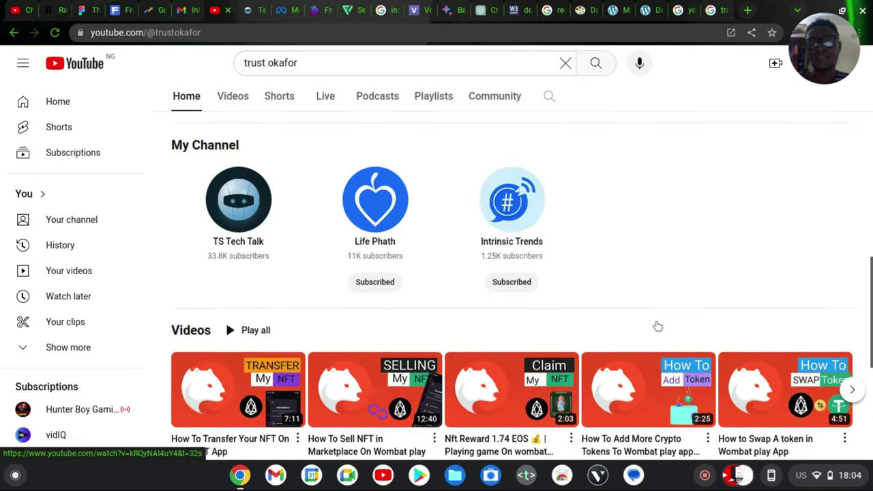
scroll(657, 327, "down", 2)
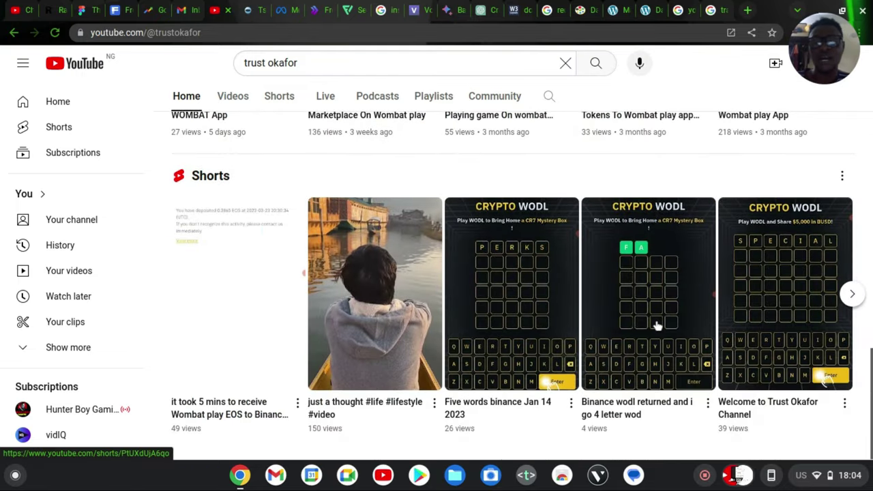
scroll(657, 325, "up", 7)
scroll(657, 326, "down", 1)
scroll(657, 326, "down", 7)
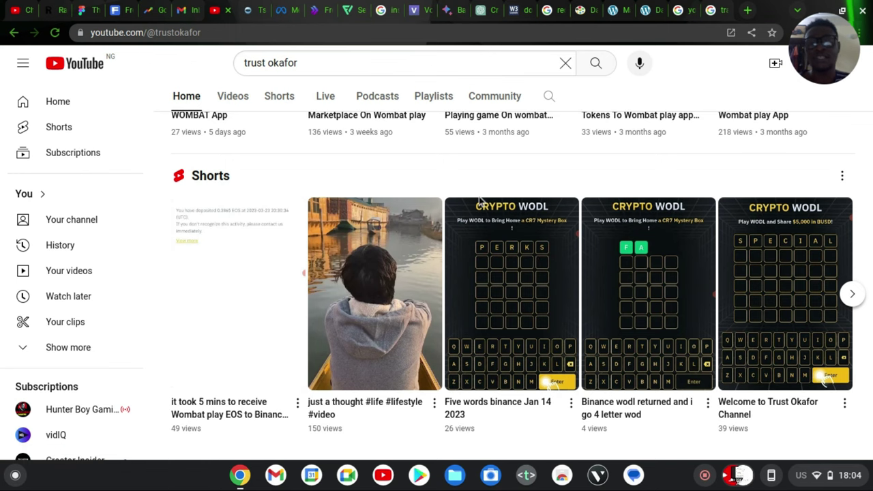
scroll(479, 200, "up", 4)
scroll(480, 201, "up", 8)
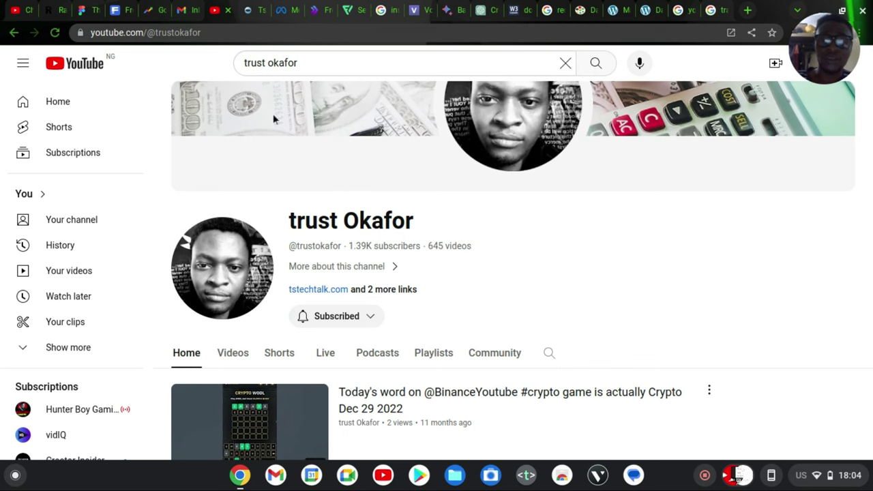
Switch to YouTube Studio and open the layout customization of the TS Tech Talk channel.
left_click(15, 11)
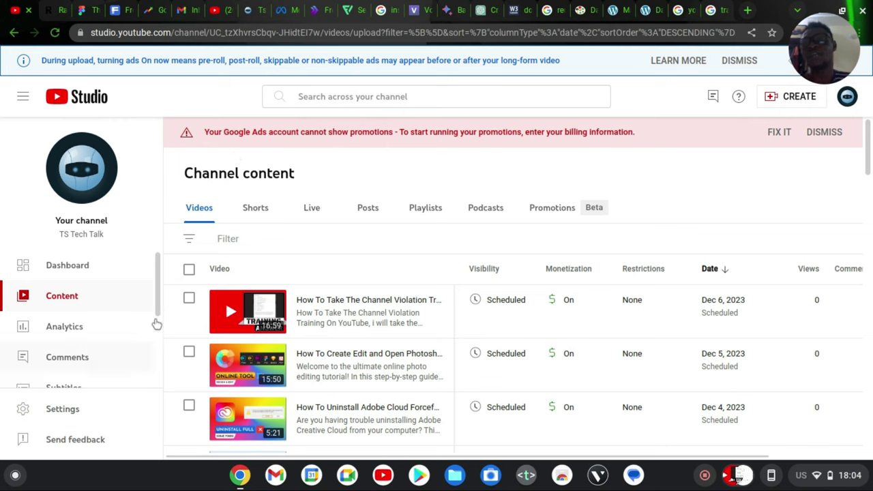
scroll(104, 316, "down", 3)
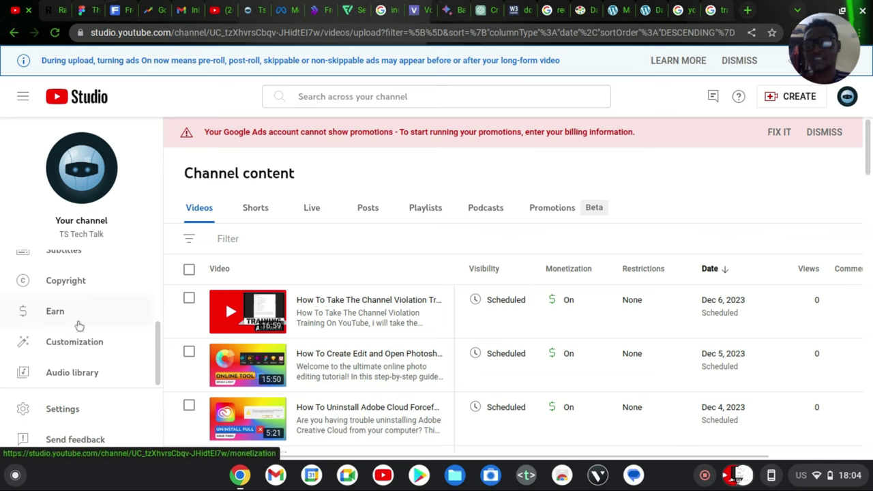
scroll(86, 310, "up", 3)
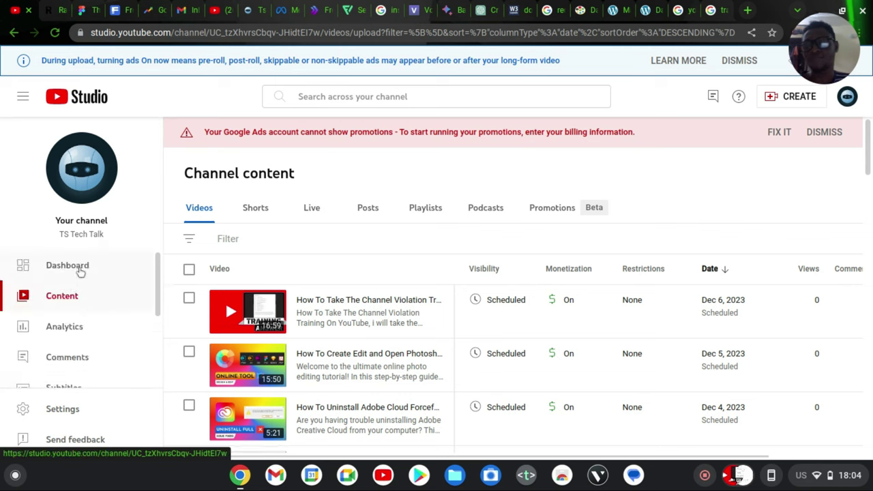
scroll(89, 273, "down", 3)
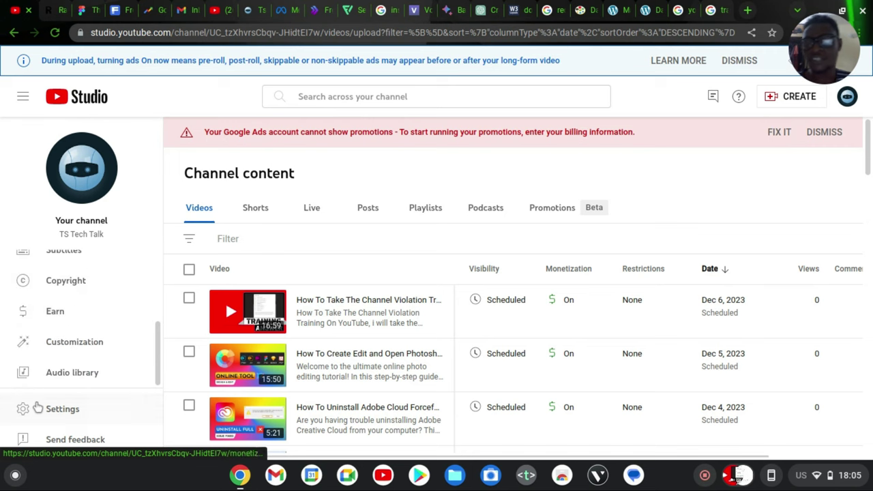
left_click(61, 349)
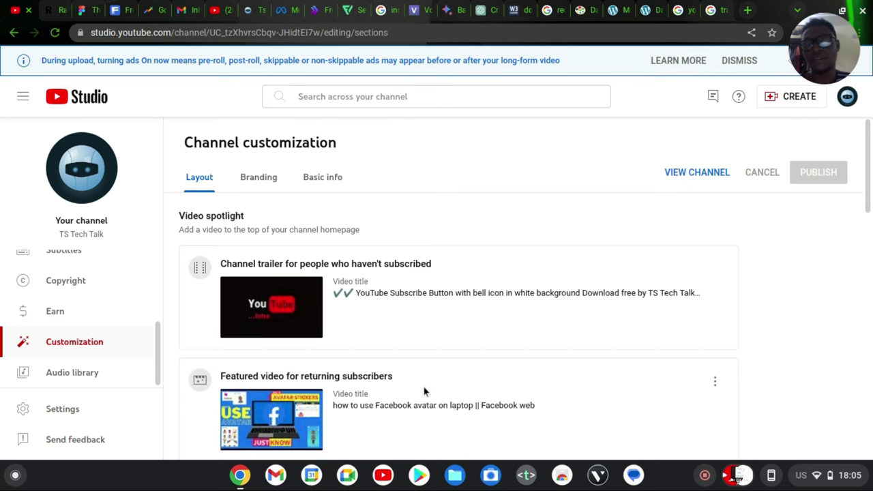
Review the section types that can be added to the channel's Featured sections, and dismiss the list without choosing one.
scroll(424, 391, "down", 3)
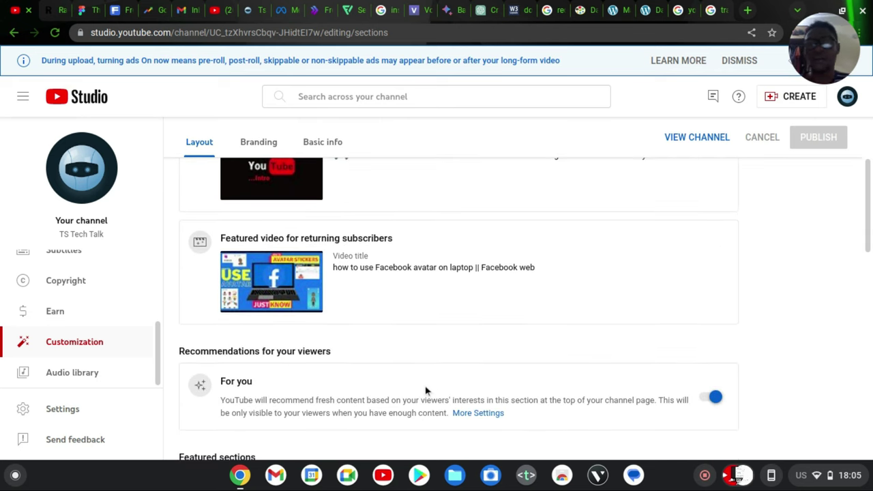
scroll(426, 390, "down", 2)
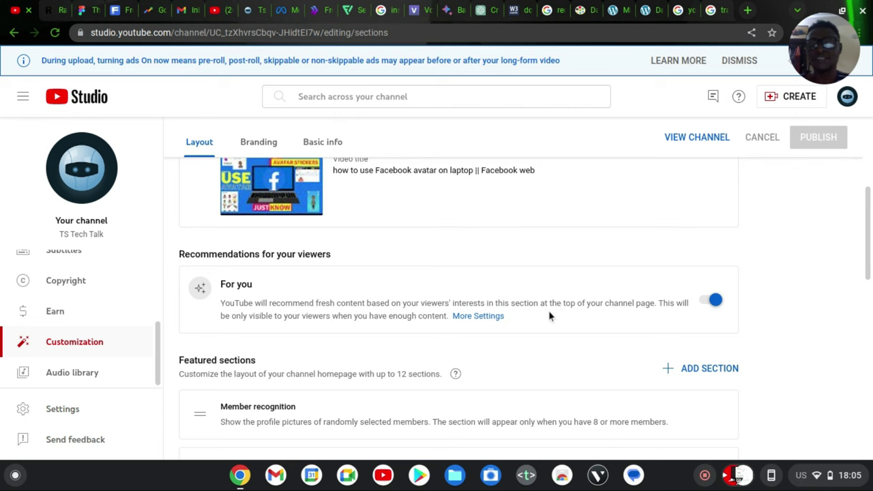
scroll(571, 348, "down", 3)
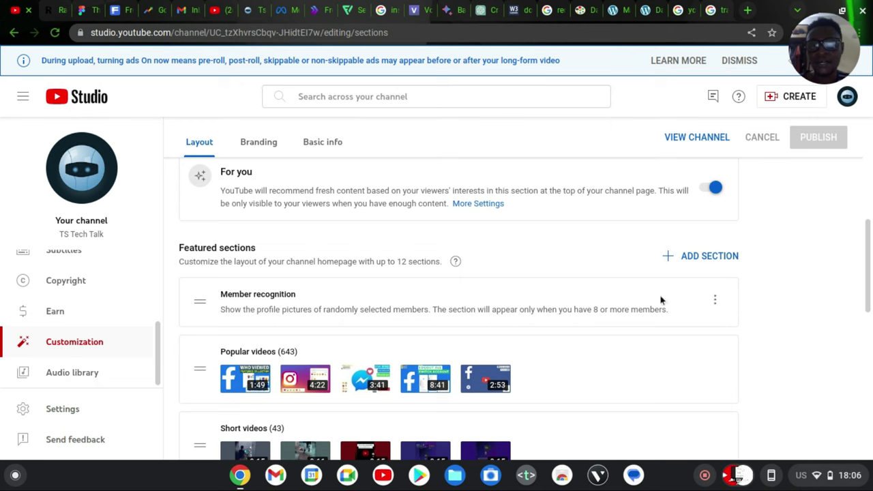
left_click(693, 264)
scroll(746, 173, "down", 3)
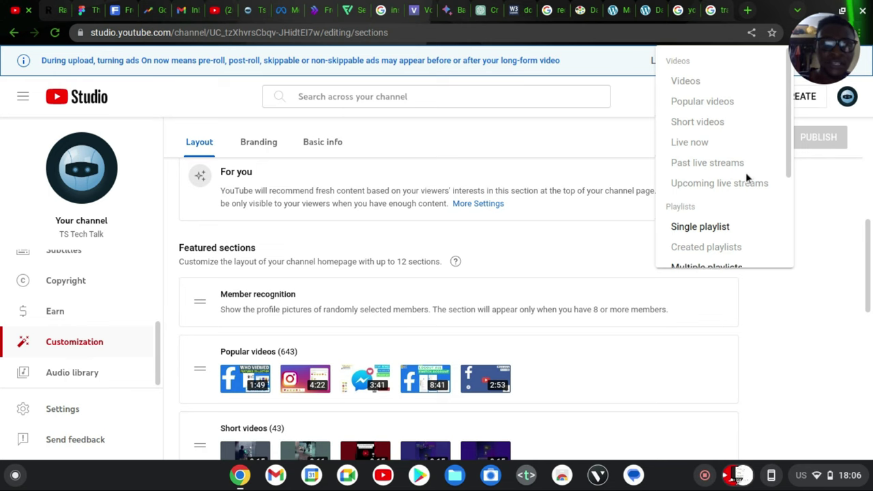
scroll(745, 172, "down", 2)
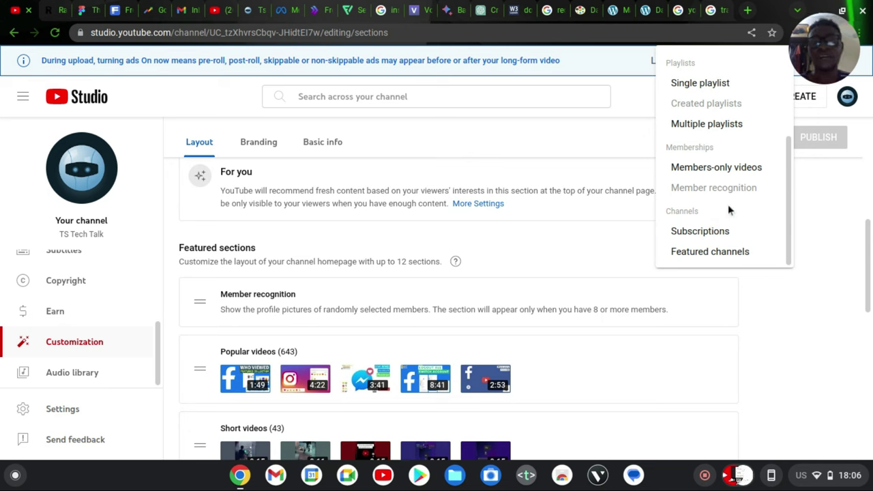
scroll(727, 203, "up", 2)
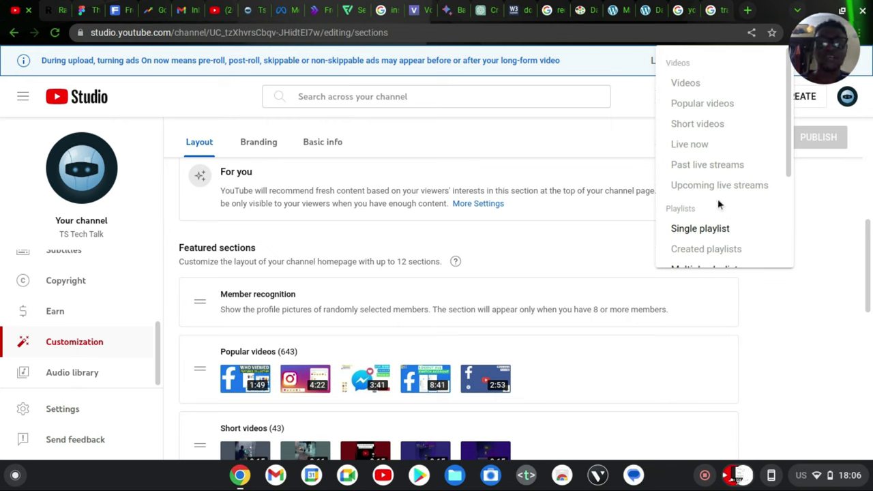
left_click(832, 270)
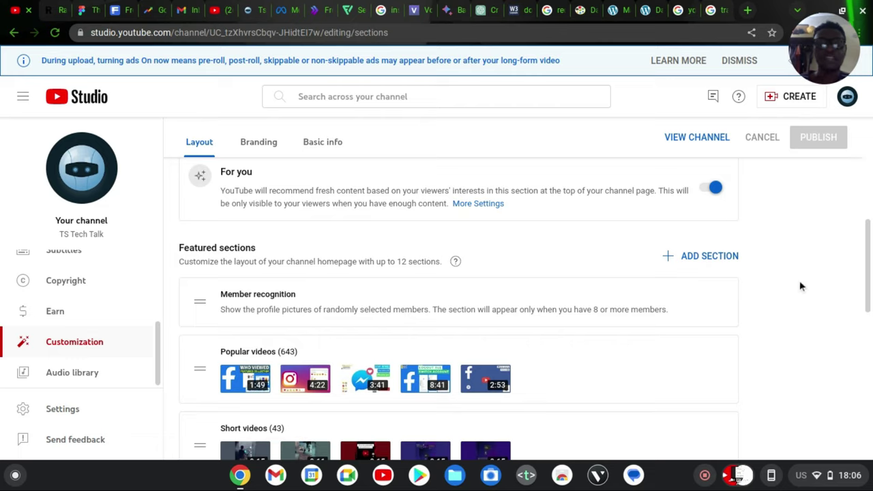
Review the channel's existing featured sections, from Popular videos and Short videos down to Featured channels.
scroll(800, 285, "down", 2)
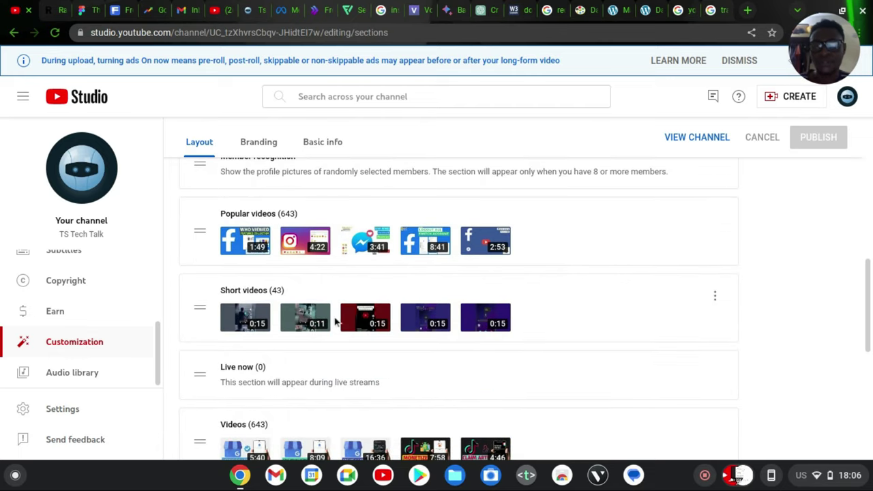
scroll(335, 337, "down", 5)
scroll(335, 336, "up", 3)
scroll(335, 337, "down", 4)
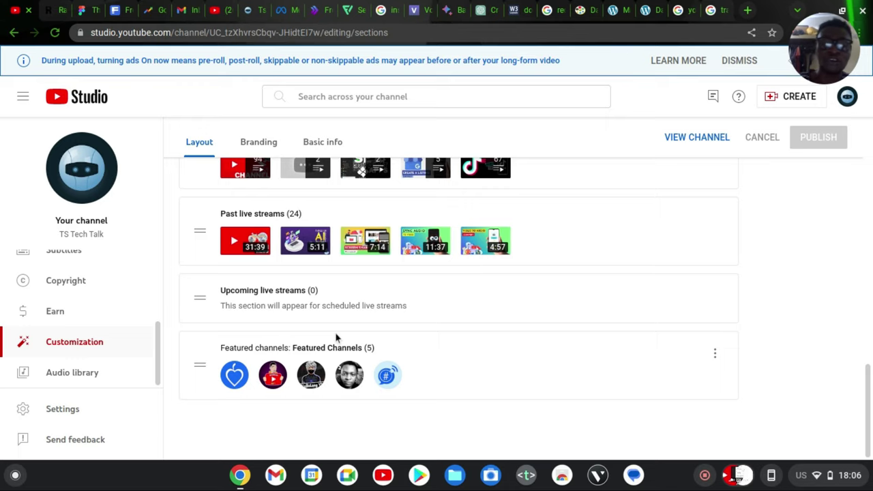
Try moving the Short videos section above Popular videos in the featured sections, and restore the original order.
scroll(334, 337, "up", 6)
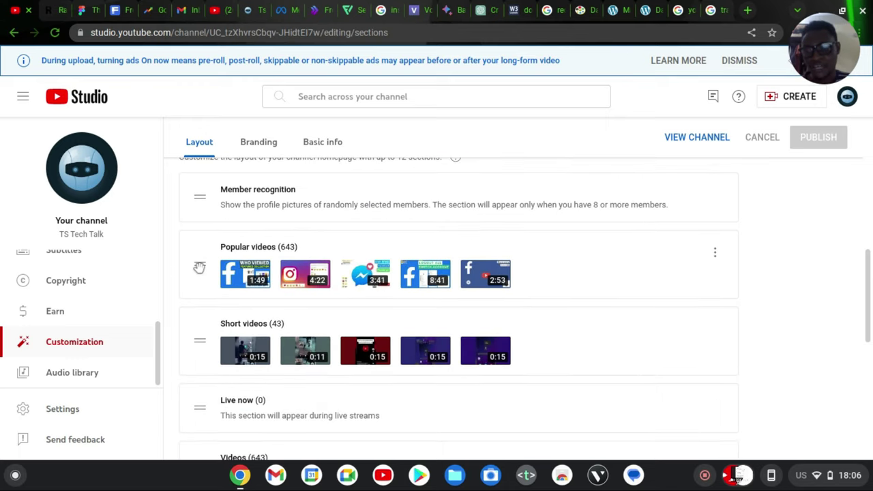
left_click_drag(198, 344, 199, 236)
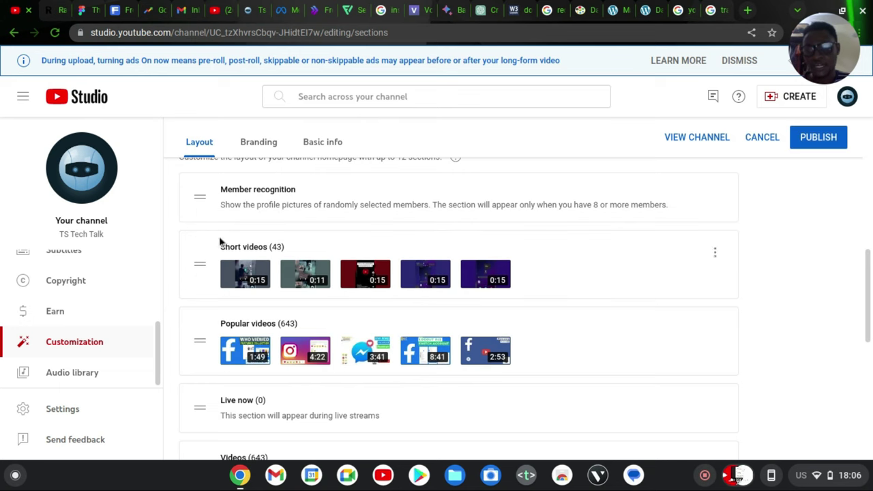
left_click_drag(201, 265, 199, 389)
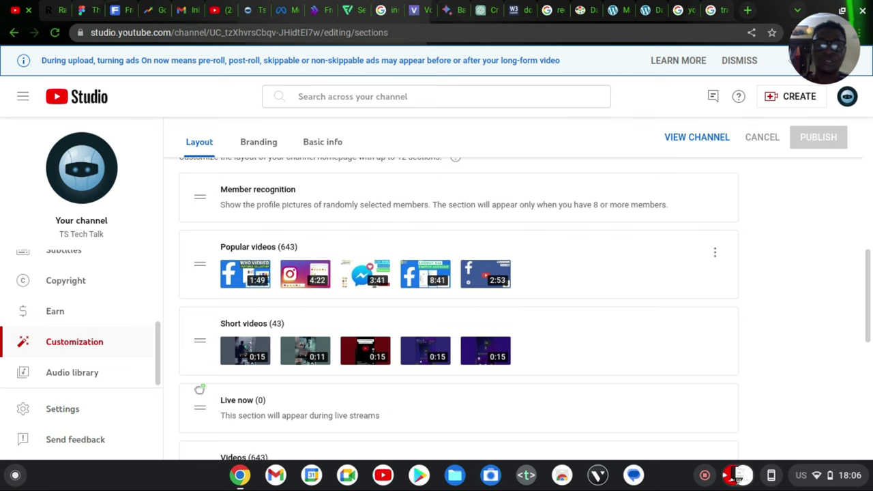
scroll(403, 244, "up", 5)
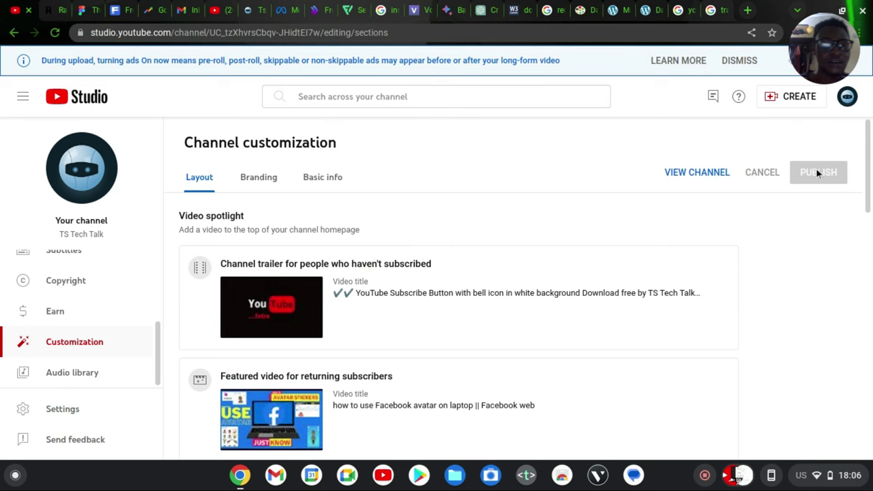
scroll(826, 242, "down", 2)
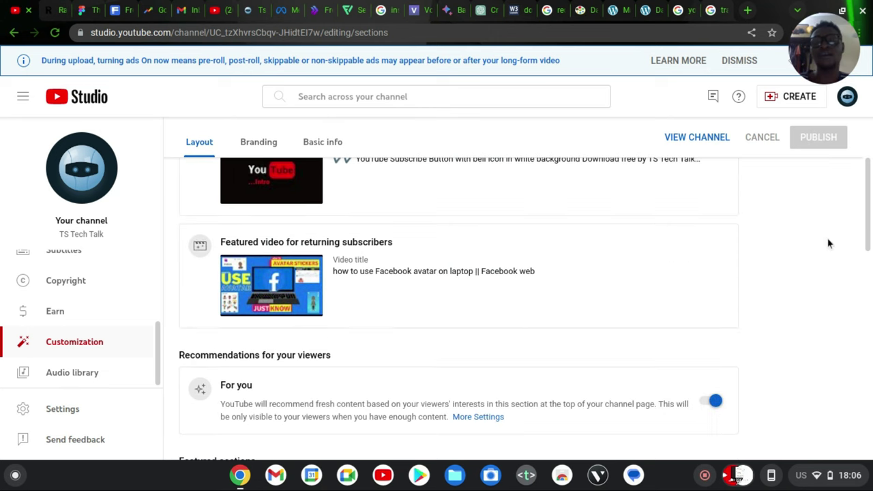
scroll(828, 243, "up", 2)
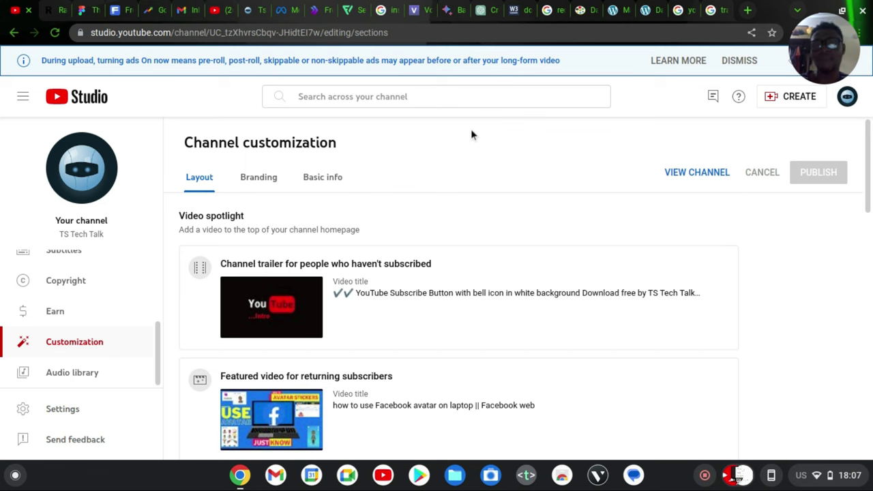
Open the channel's basic info and review it from the name and handle down to the links and contact info.
left_click(326, 182)
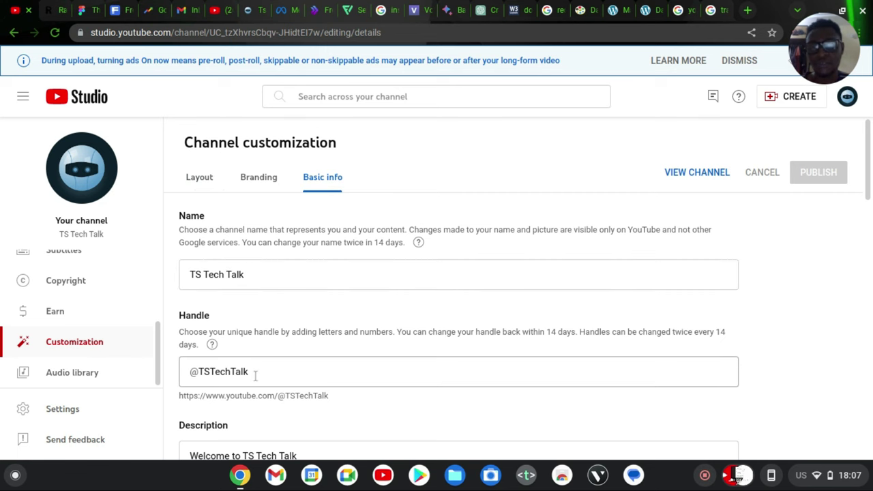
scroll(302, 371, "down", 3)
scroll(358, 322, "down", 3)
scroll(358, 321, "down", 5)
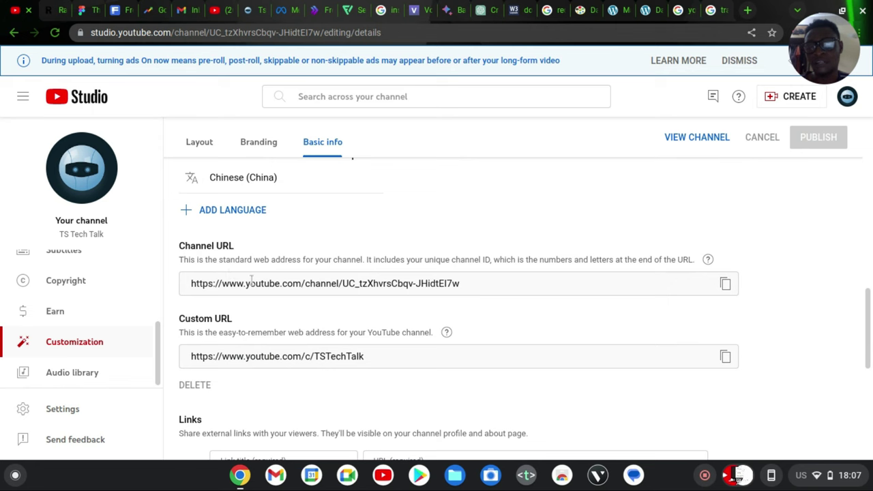
scroll(304, 374, "down", 5)
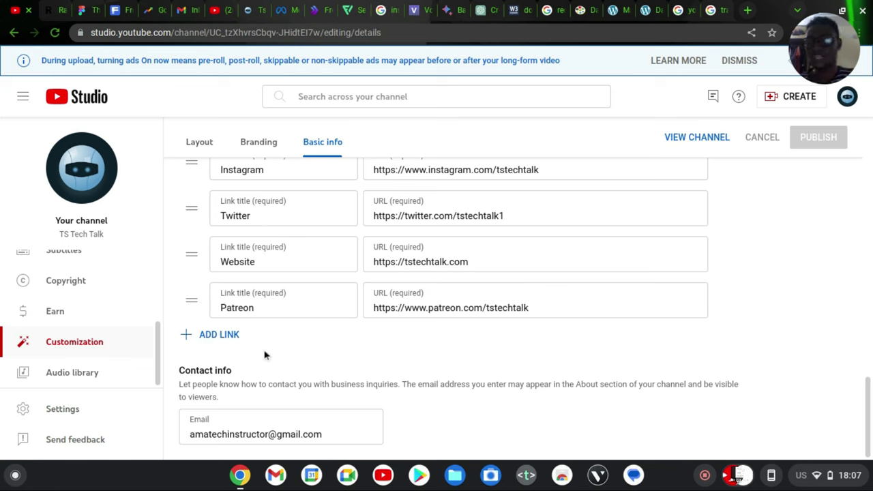
Add an empty link below the Patreon link, remove it again, and try the Patreon link's reordering handle.
left_click(229, 335)
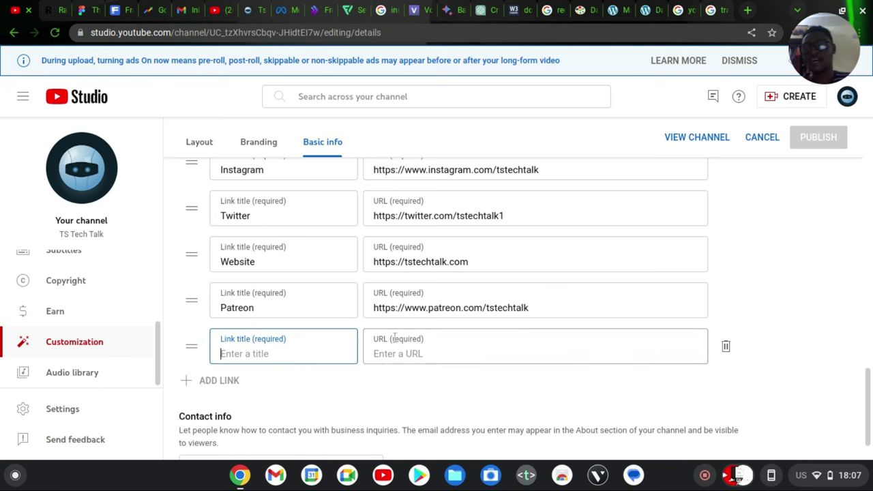
left_click(725, 348)
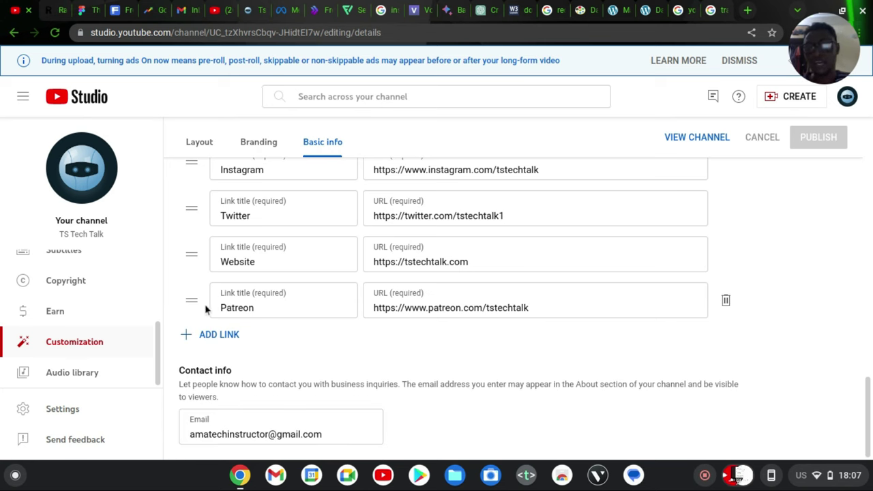
mouse_move(193, 302)
left_mouse_down()
mouse_move(190, 225)
mouse_move(194, 317)
left_mouse_up()
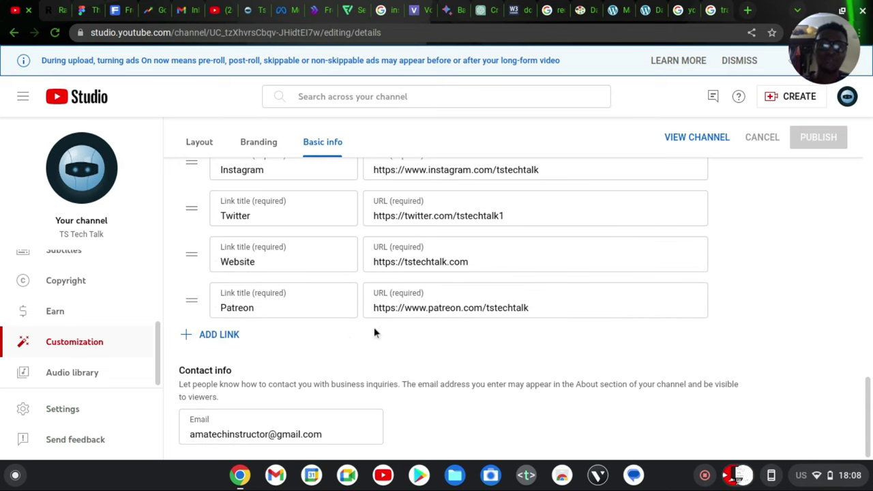
Start a new translation of the channel name and description from English, with Hindi as the translation language.
scroll(779, 292, "up", 3)
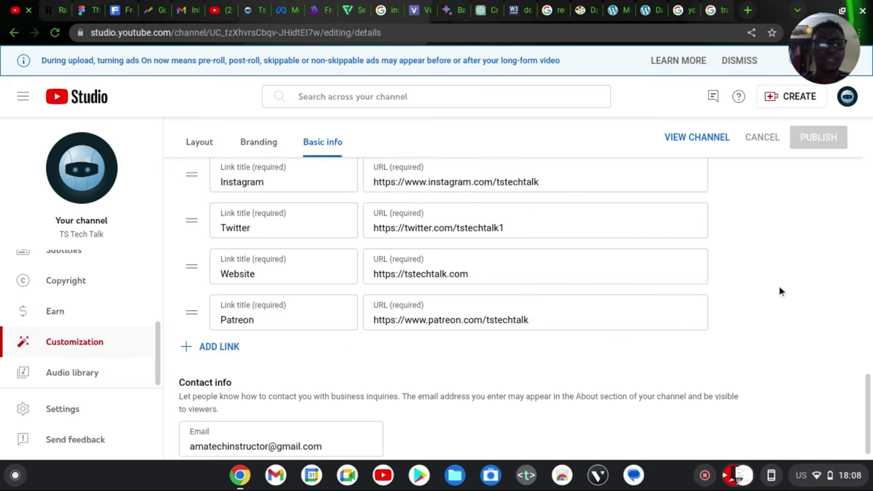
scroll(780, 292, "up", 3)
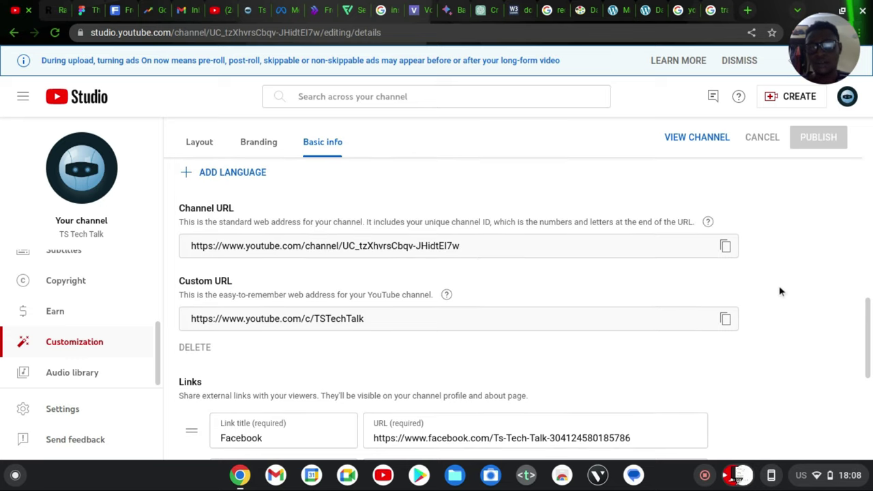
scroll(779, 292, "up", 3)
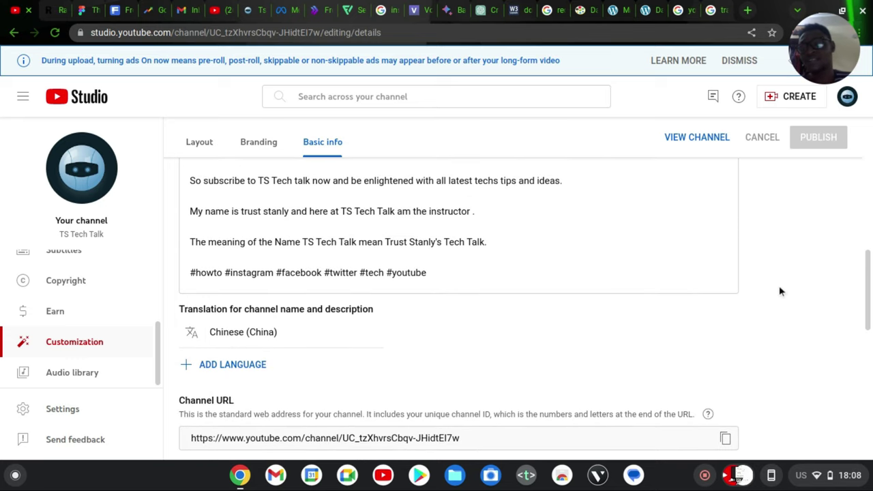
mouse_move(278, 339)
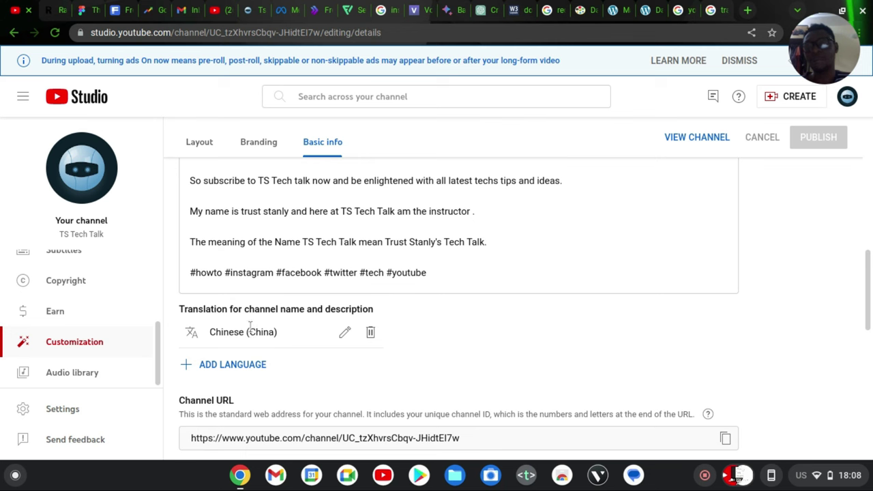
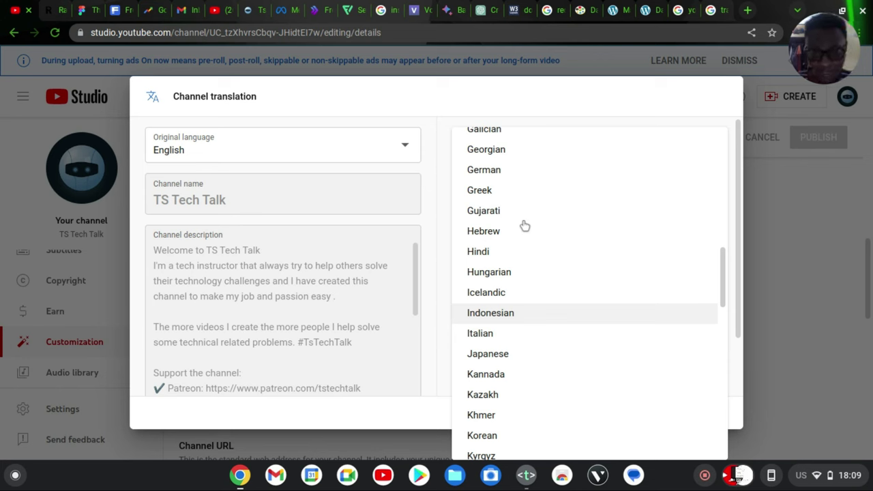
key("Down")
key("Down")
key("Down")
key("Down")
key("Down")
key("Down")
key("Down")
key("Down")
key("Down")
key("Down")
key("Down")
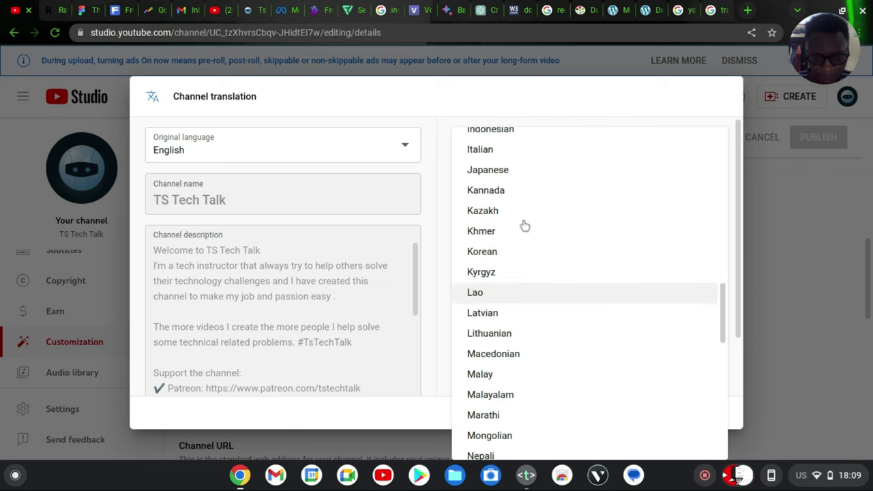
key("i")
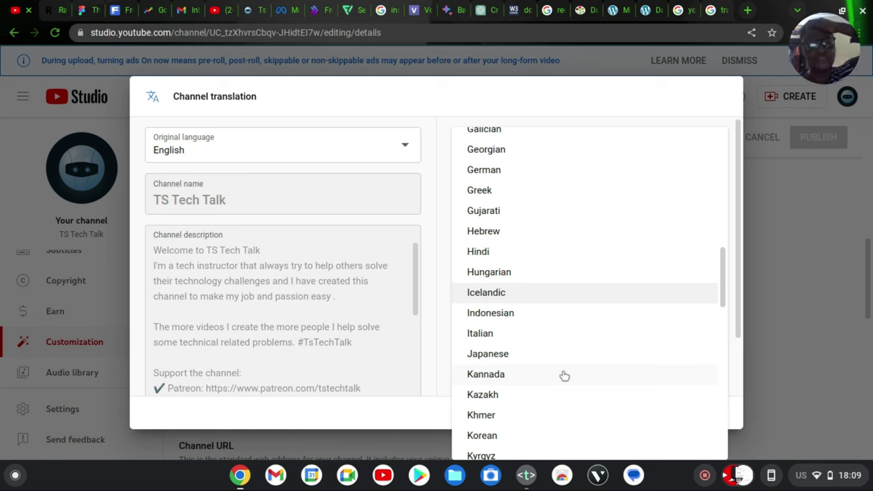
left_click(487, 252)
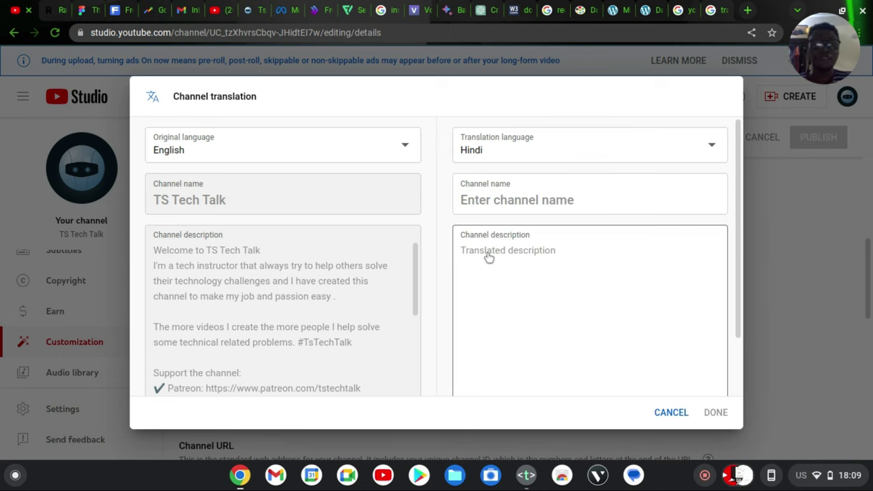
Search Google in a new tab for "indian language translator", check the results for Hindi, and return to the channel translation.
left_click(712, 10)
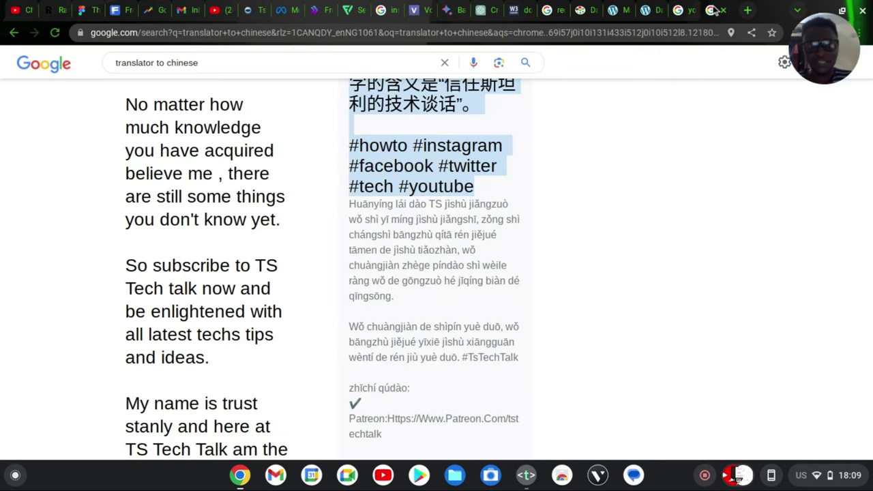
key("ctrl+t")
type("indian lan")
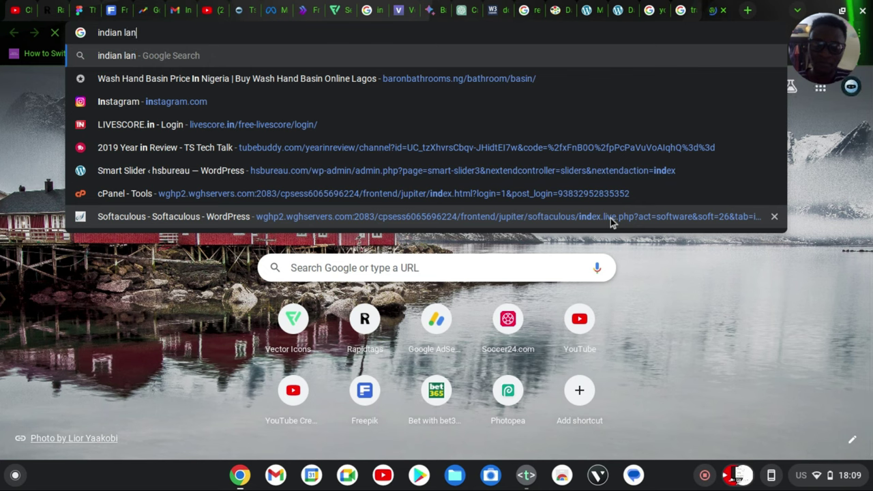
type("guage")
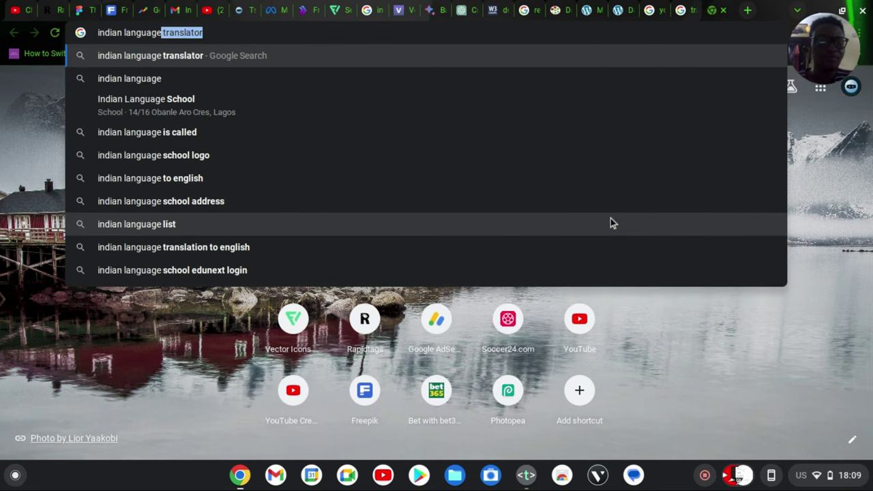
key("Return")
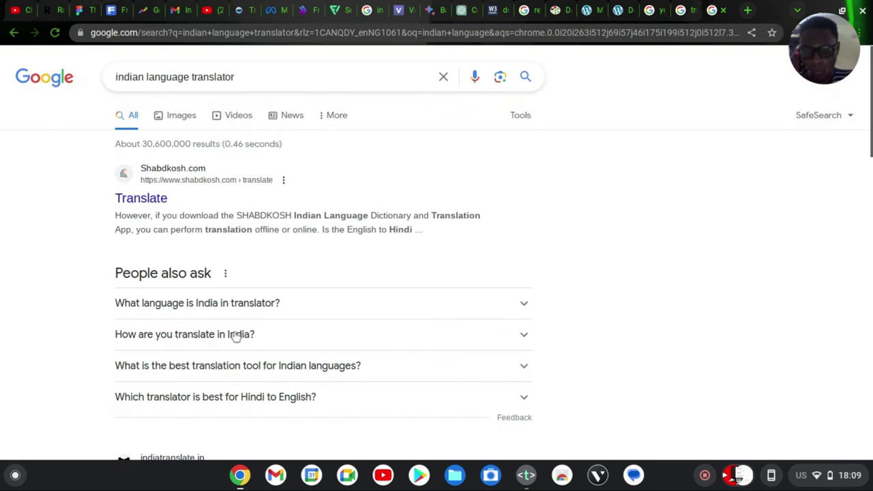
triple_click(397, 230)
double_click(397, 231)
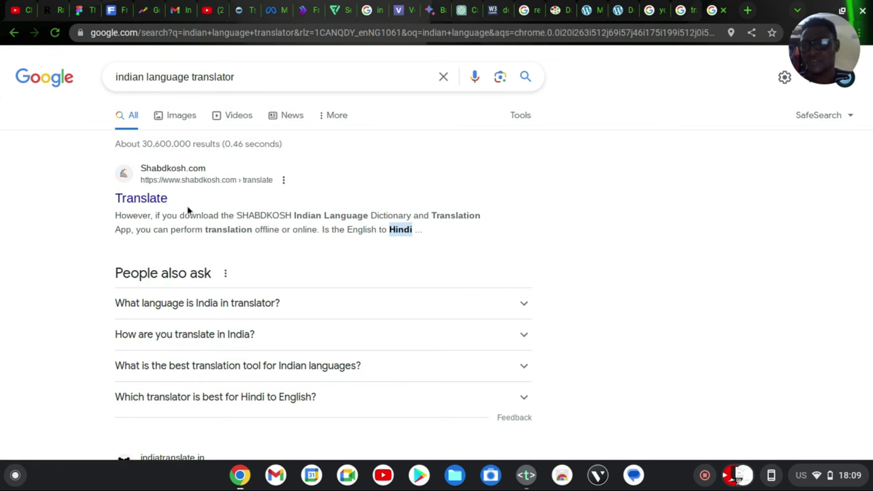
scroll(372, 253, "down", 4)
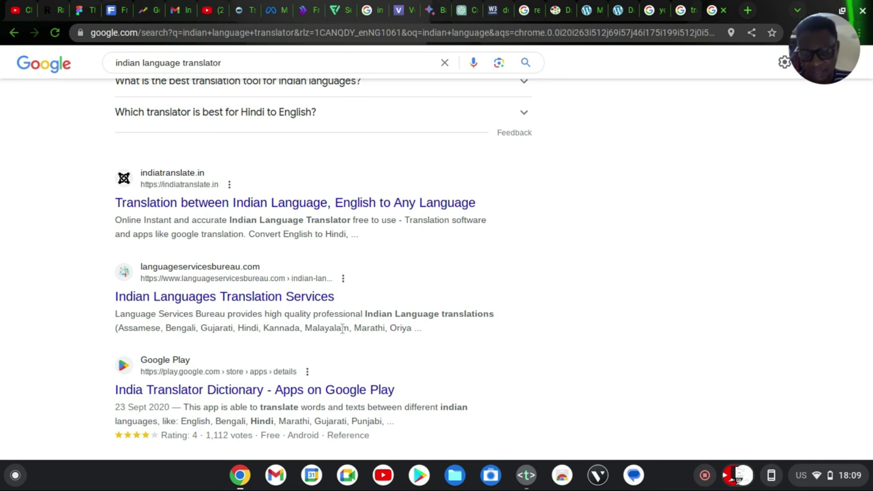
scroll(334, 233, "up", 4)
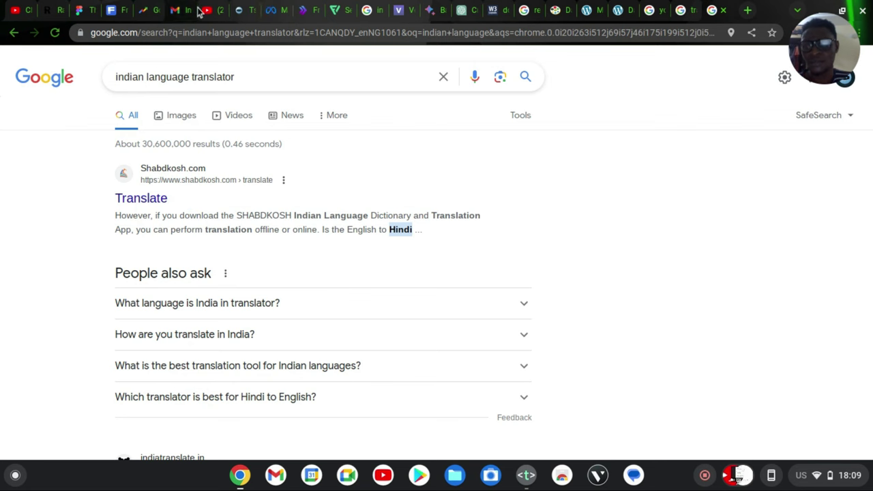
left_click(20, 7)
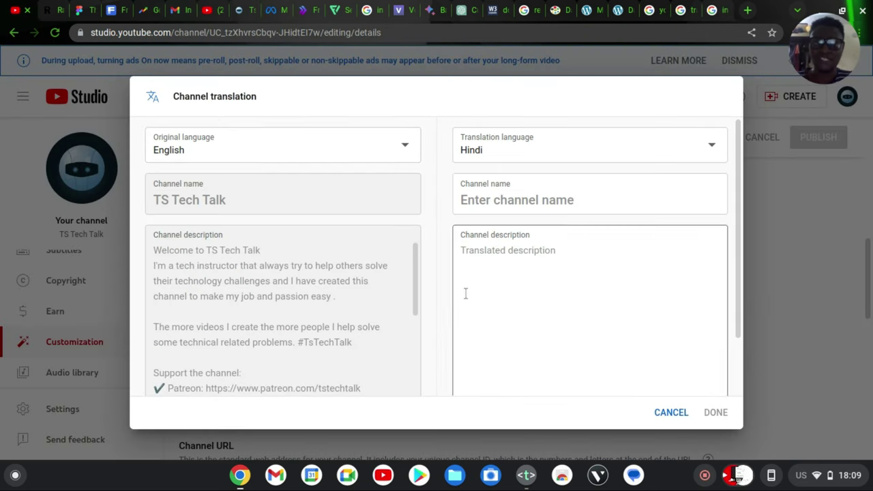
left_click(501, 194)
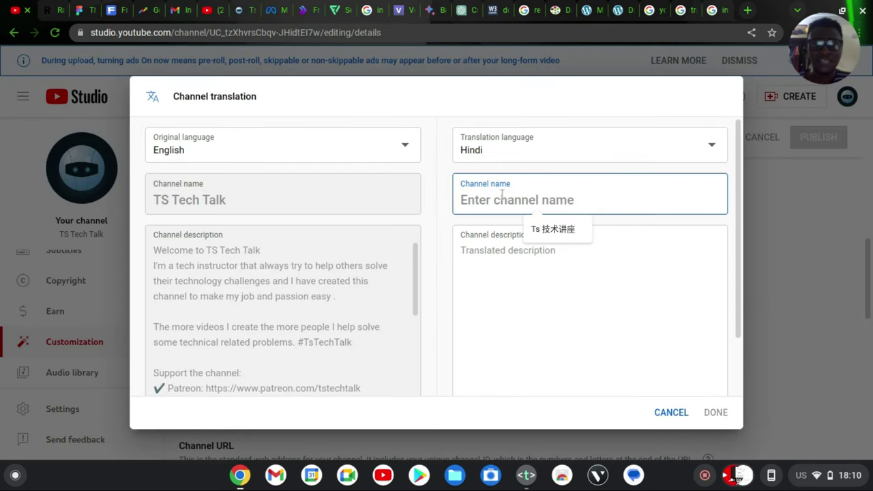
Switch to the Google translator holding the English channel description and set its target language to Hindi.
left_click(717, 8)
left_click(680, 9)
scroll(538, 182, "up", 10)
scroll(422, 142, "up", 3)
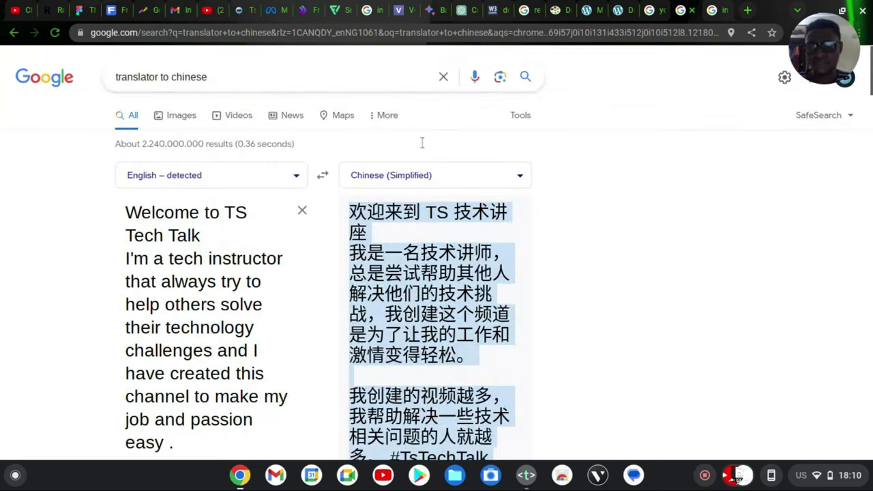
left_click(448, 185)
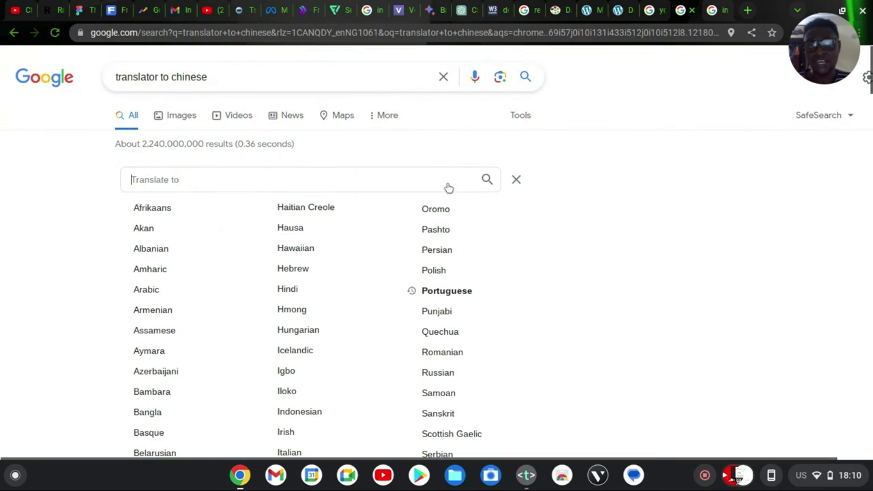
type("hind")
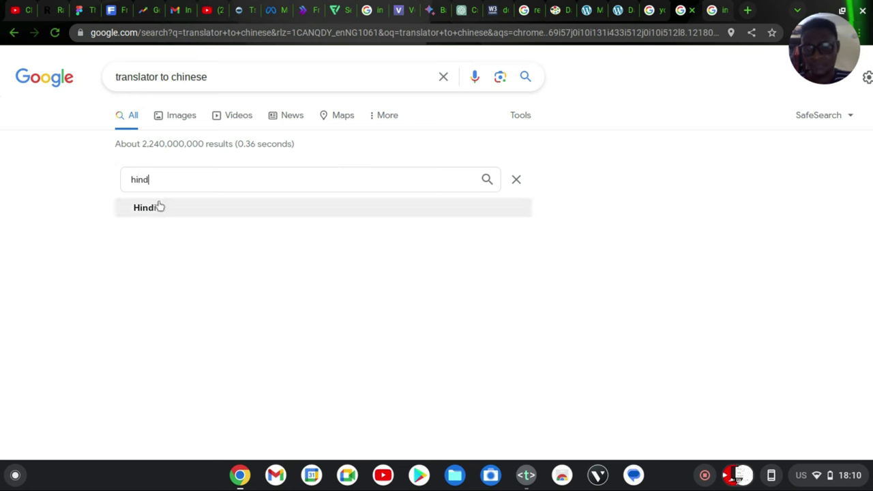
left_click(158, 206)
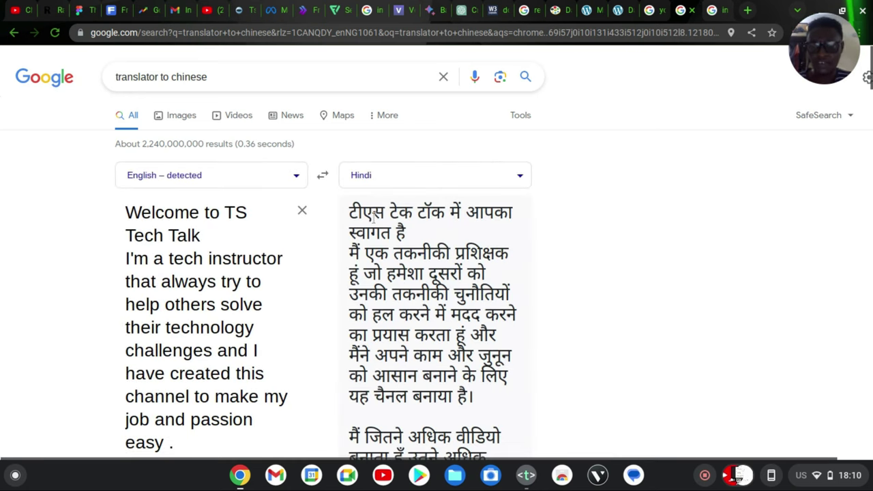
Copy the entire Hindi translation from the Google translator and paste it into the Hindi channel description in YouTube Studio.
left_click_drag(350, 212, 381, 85)
scroll(459, 92, "up", 3)
scroll(459, 94, "up", 3)
scroll(402, 109, "up", 15)
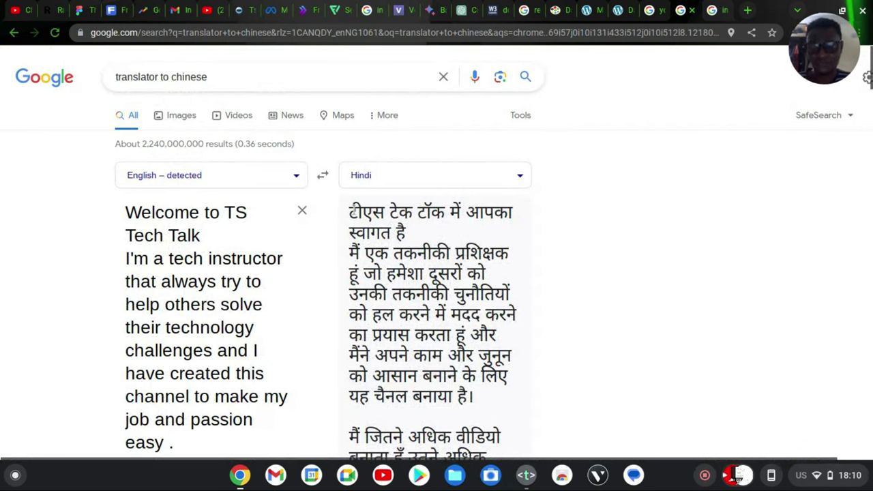
triple_click(354, 208)
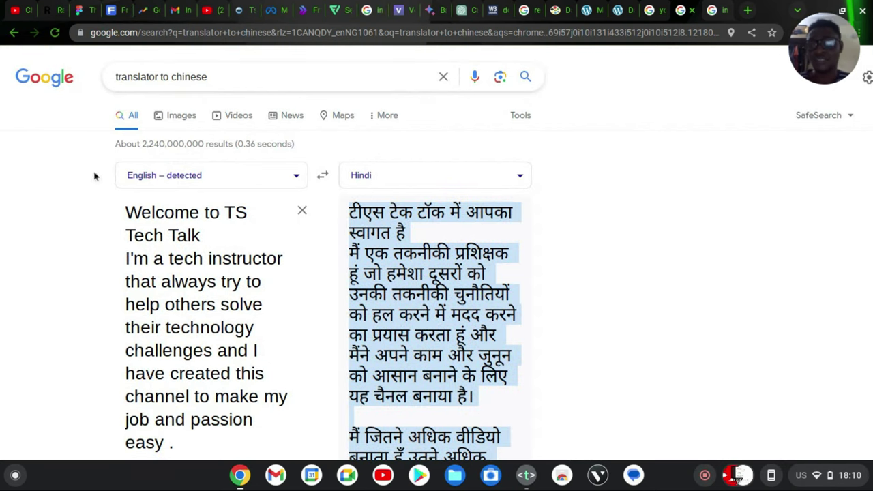
left_click(17, 9)
left_click(562, 256)
key("ctrl+v")
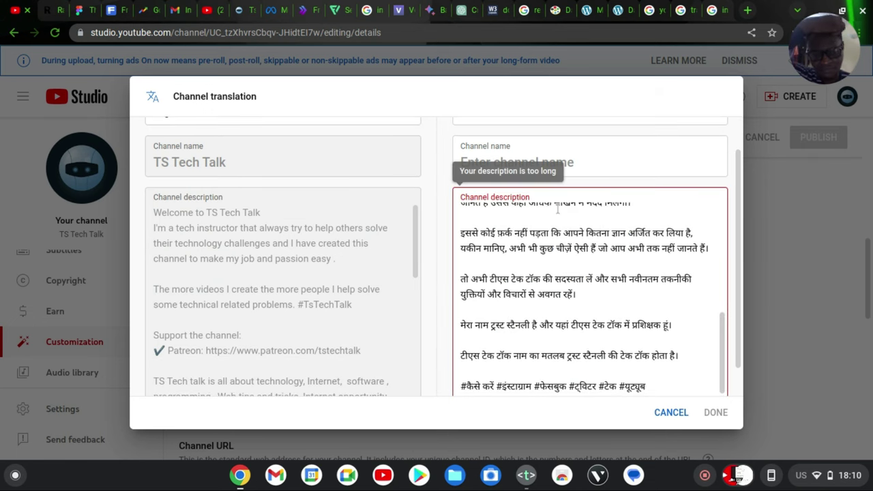
Delete the closing line of hashtags from the Hindi channel description to fit the 1000-character limit.
scroll(730, 213, "down", 1)
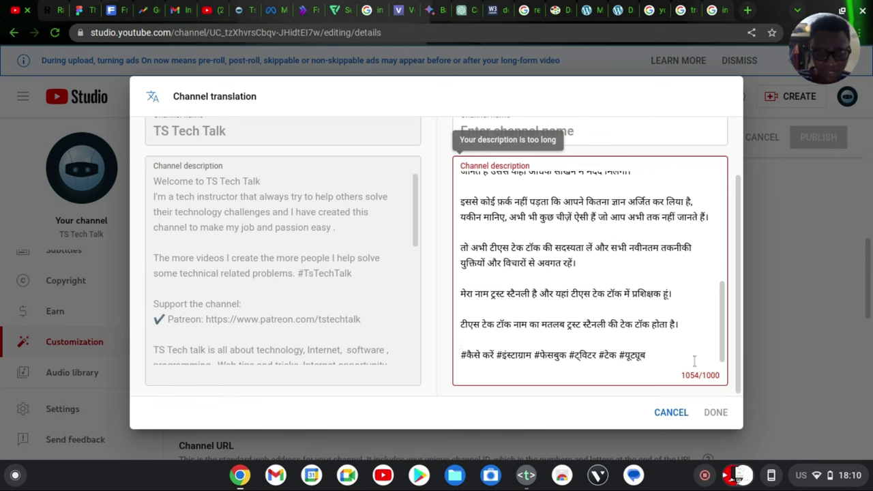
double_click(621, 354)
key("BackSpace")
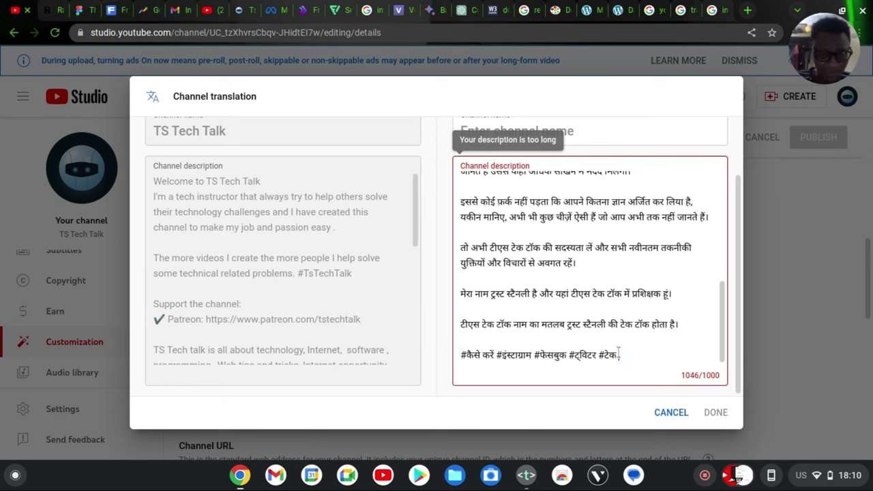
left_click(488, 343, "shift")
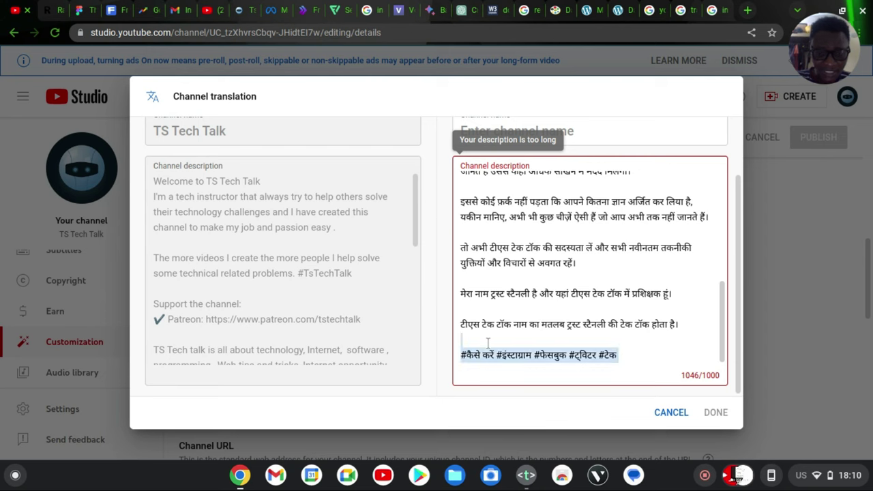
key("BackSpace")
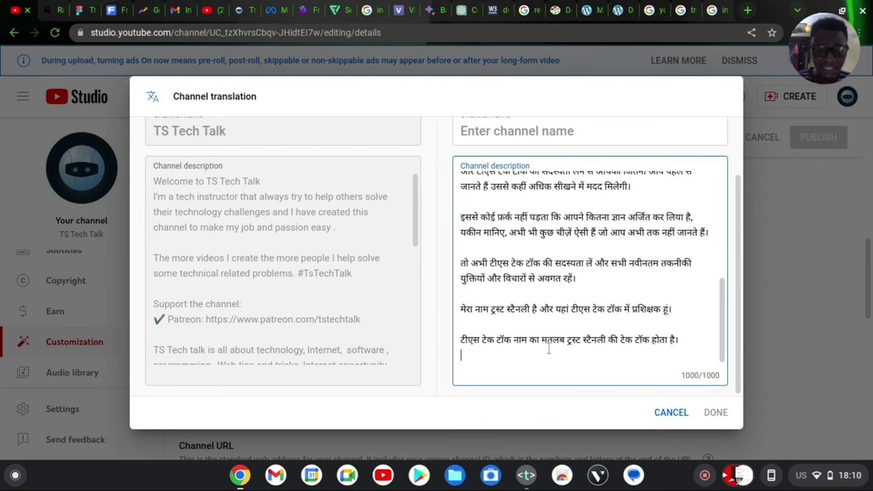
Switch back to the Google translator and replace the English source text with "TS TECH TALK".
left_click(690, 10)
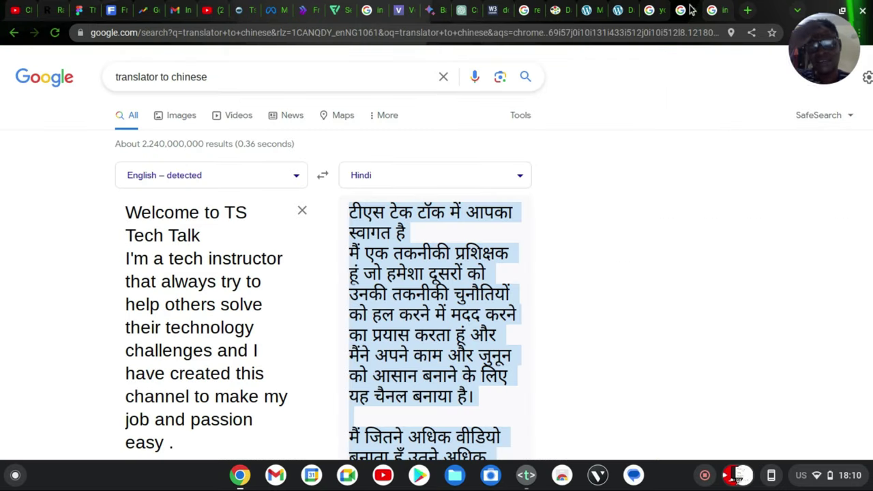
left_click(261, 234)
key("ctrl+a")
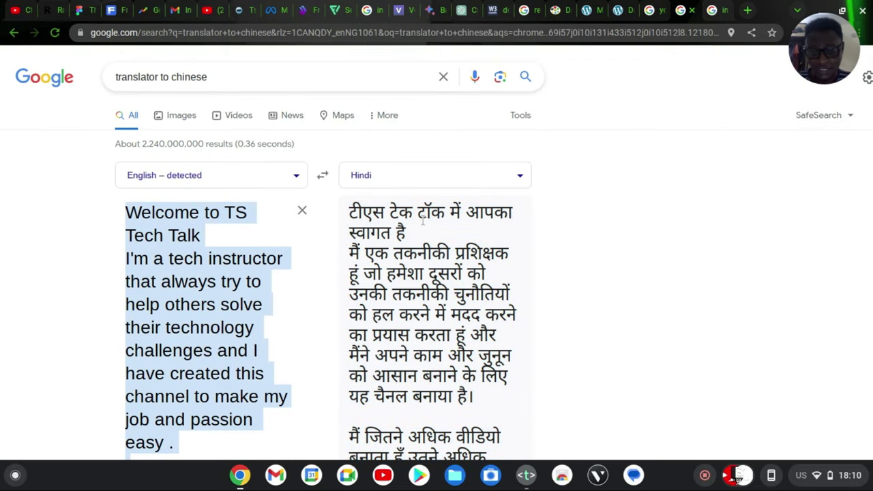
left_click(450, 213)
left_click(220, 234)
key("ctrl+a")
left_click(220, 234)
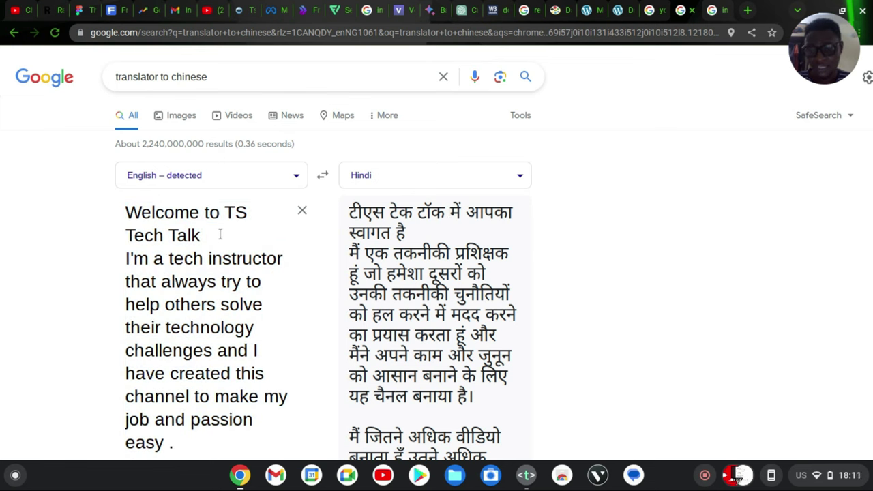
key("ctrl+a")
type("TS TECH TALK")
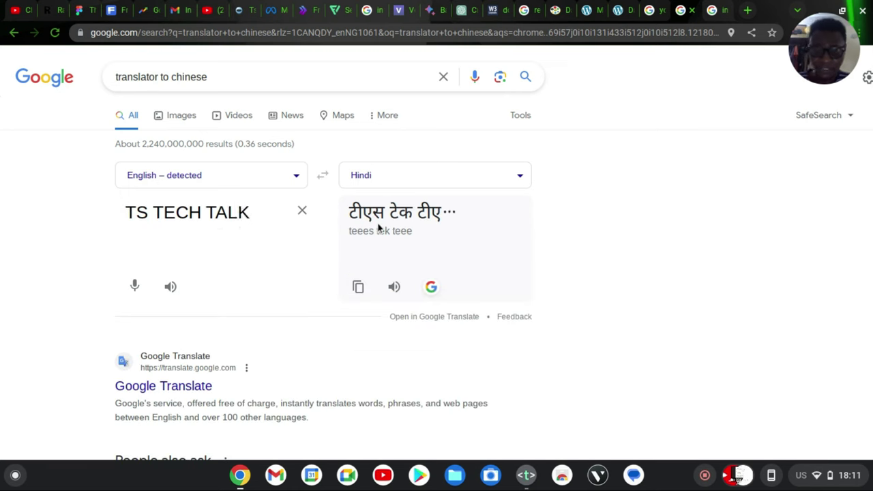
Copy the Hindi translation "टीएस टेक टॉक" and paste it as the Hindi channel name in YouTube Studio.
left_click_drag(457, 219, 349, 212)
key("ctrl+c")
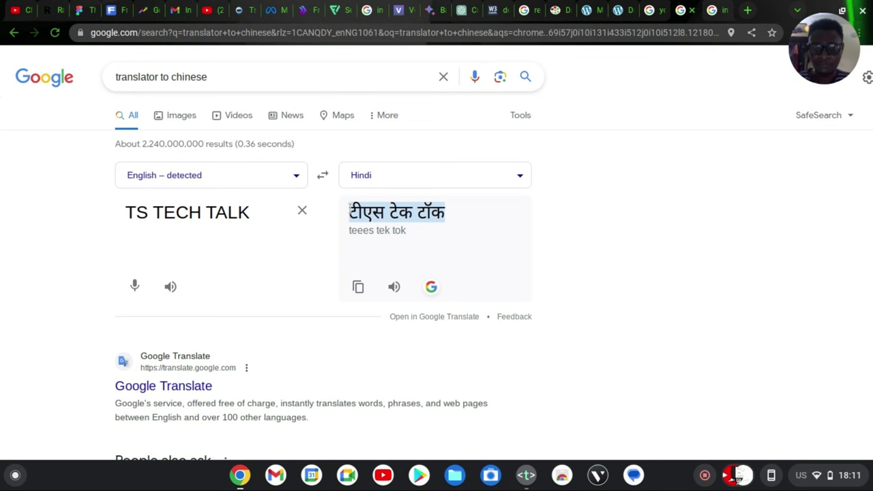
left_click(21, 9)
left_click(516, 131)
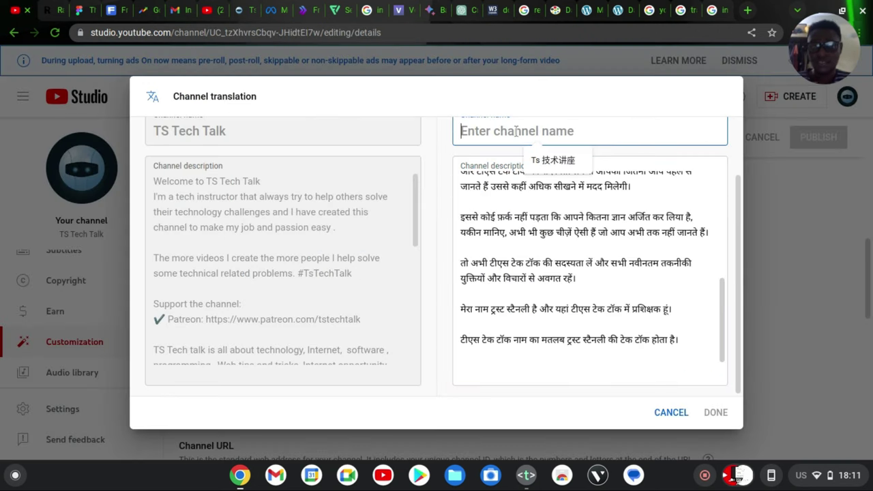
key("ctrl+v")
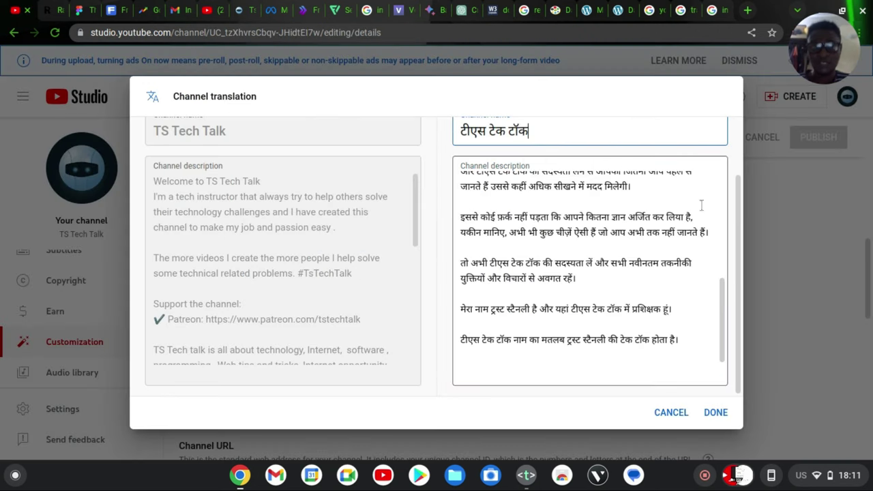
Finish the Hindi channel translation and publish the channel customization changes.
left_click(716, 413)
scroll(621, 377, "down", 1)
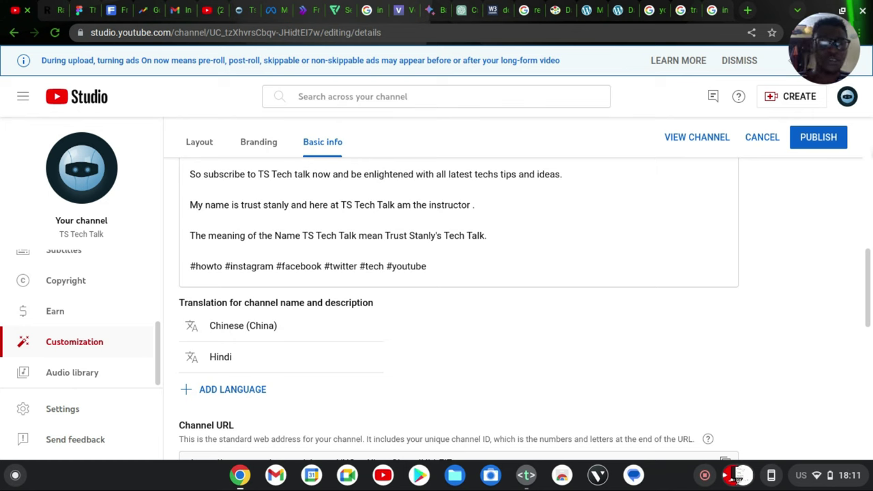
left_click(833, 145)
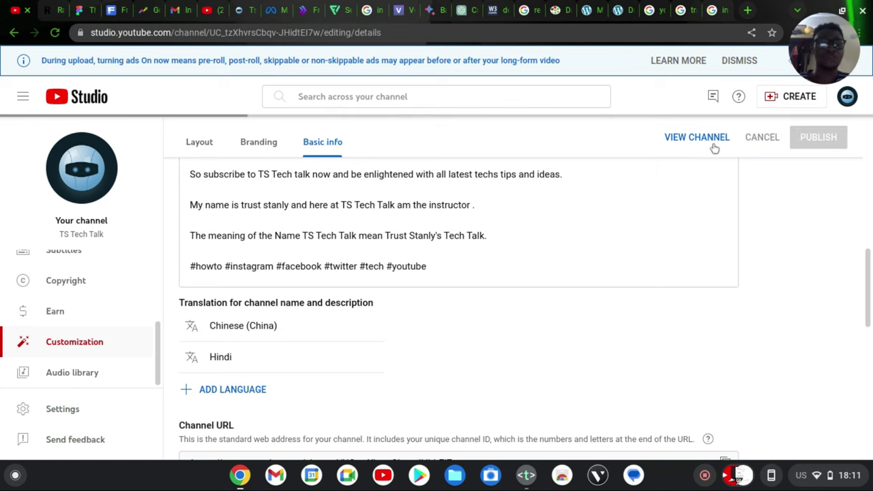